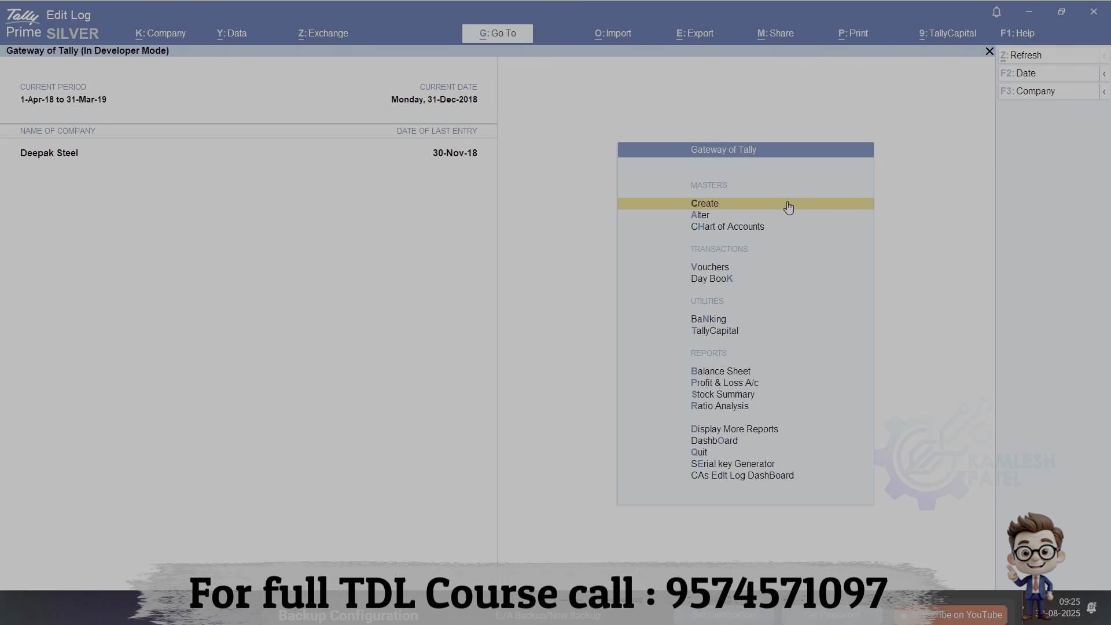
Switch to the Output folder in File Explorer and inspect Random_Payment_Setup.zip and Random_Payment_Setup.exe
key(alt+Tab)
key(alt+Tab)
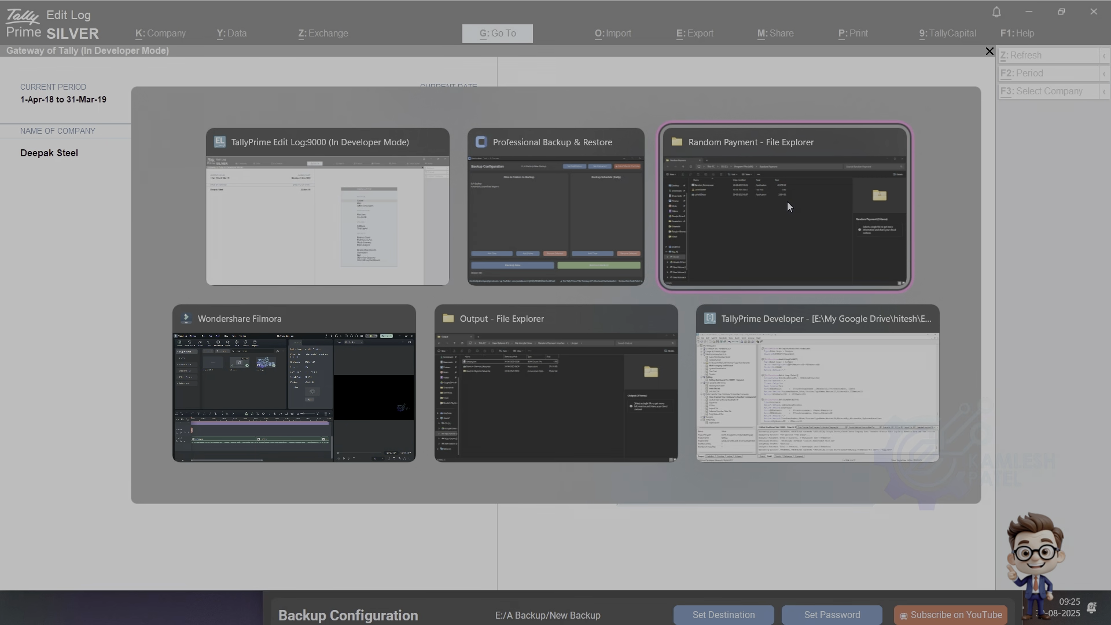
key(alt+Tab)
key(alt+Tab)
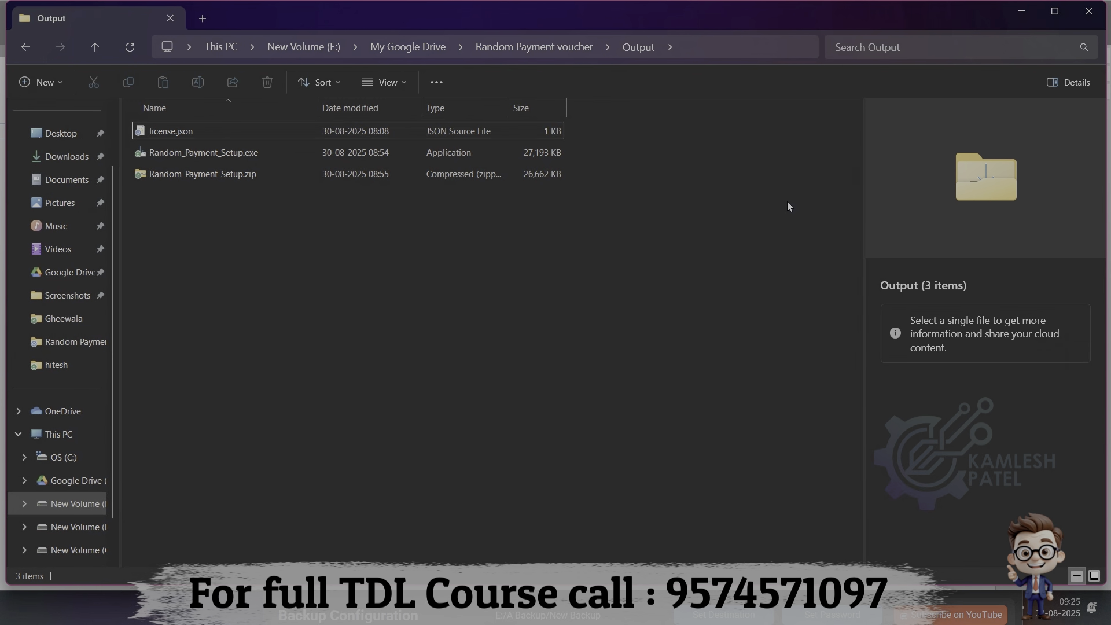
click(289, 174)
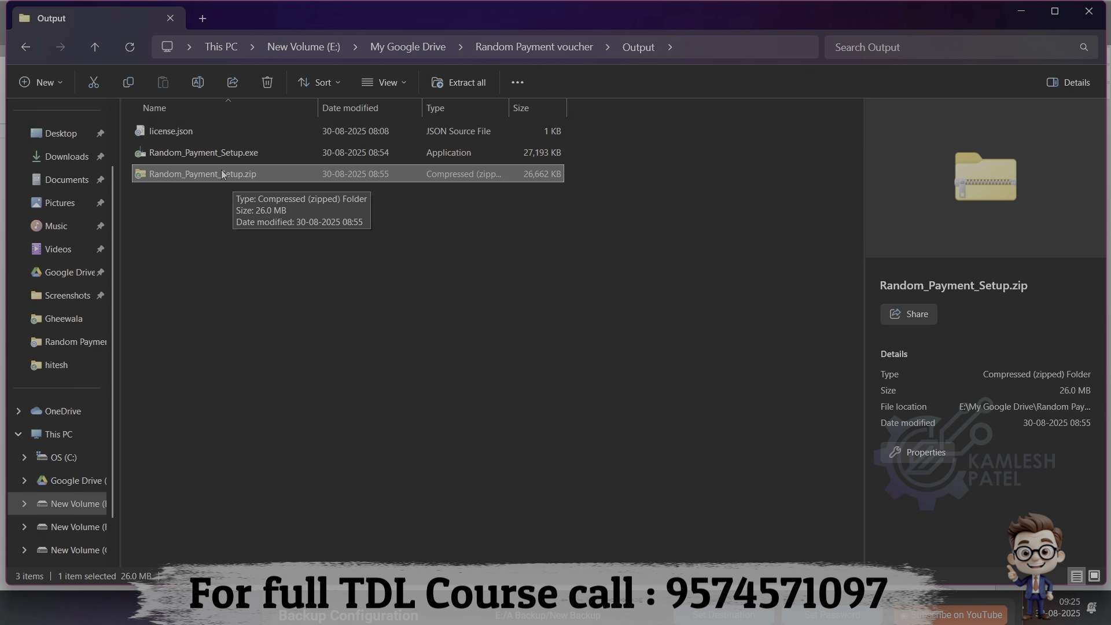
click(214, 152)
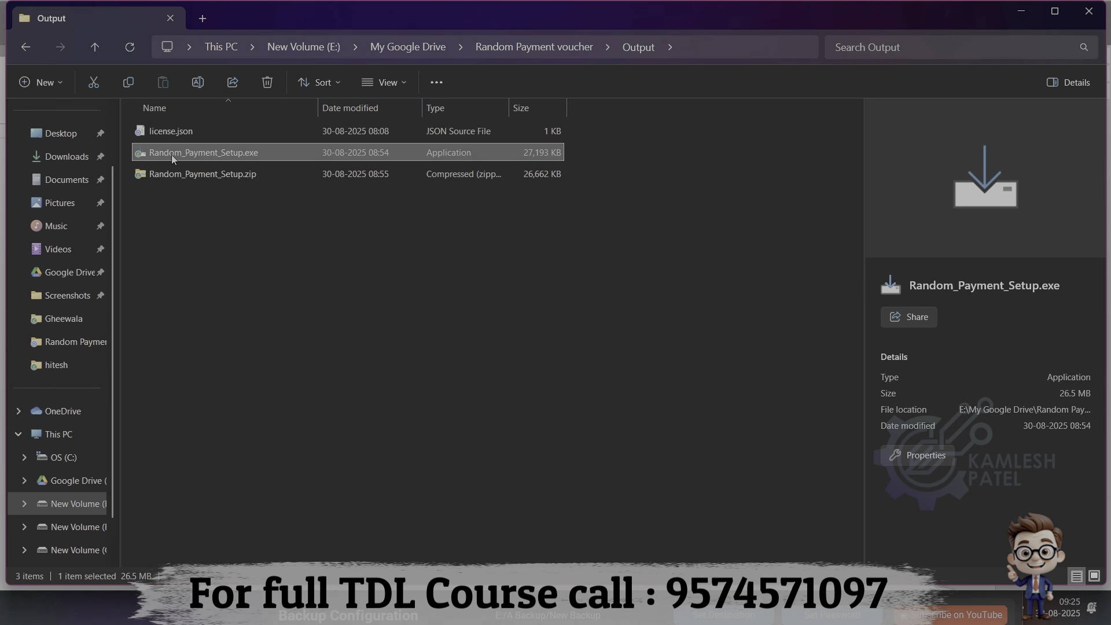
mouse_move(191, 158)
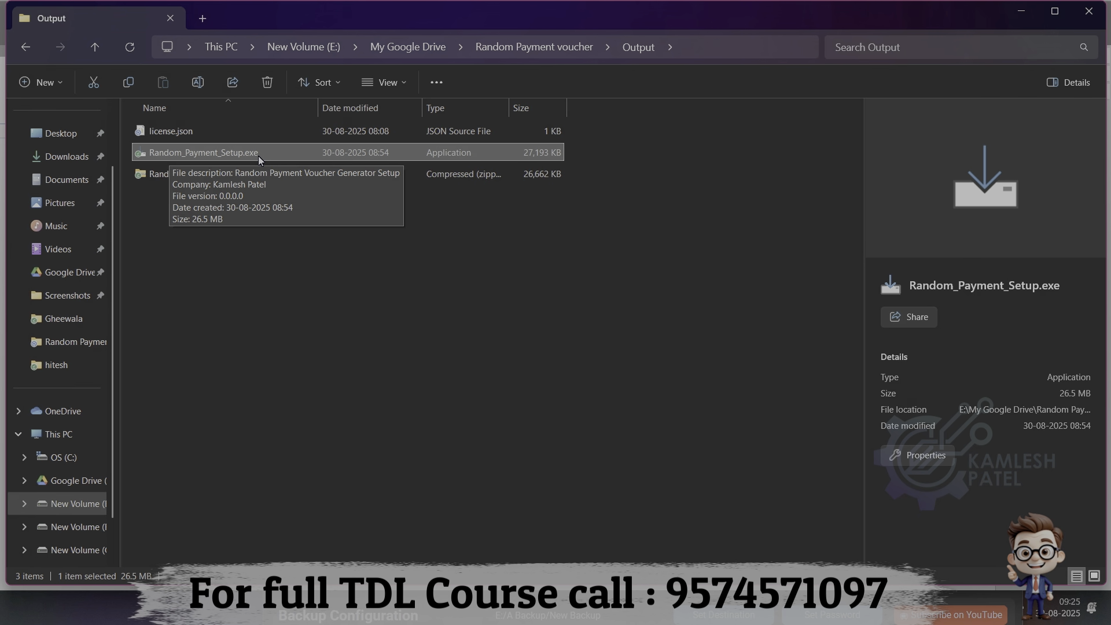
Minimize the open windows to reach the desktop and confirm quitting the backup application
click(1021, 12)
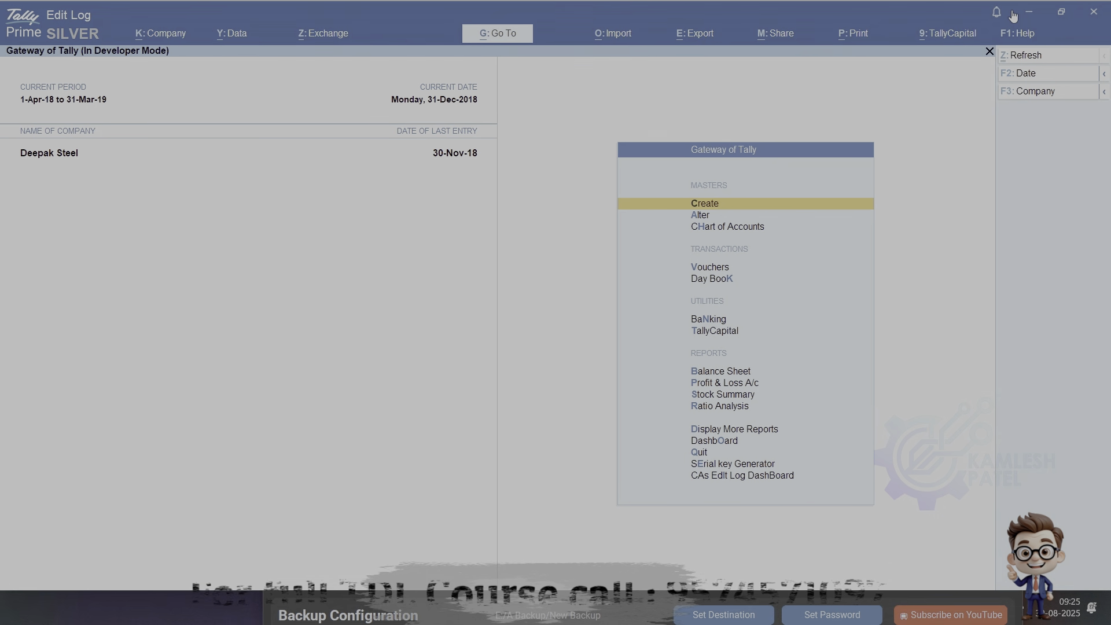
click(1035, 13)
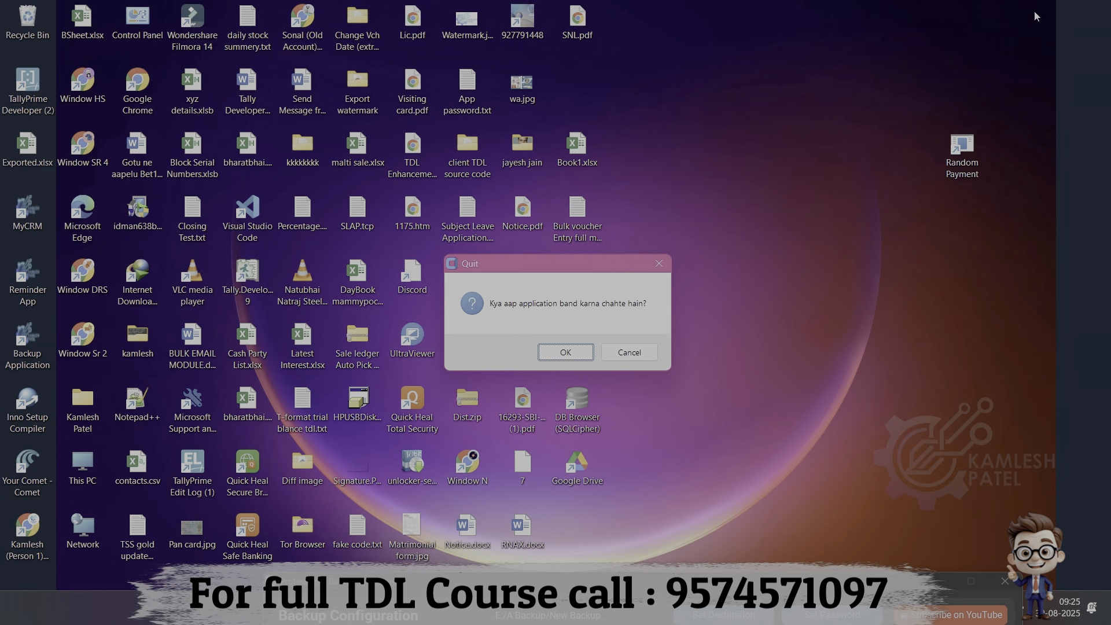
click(579, 357)
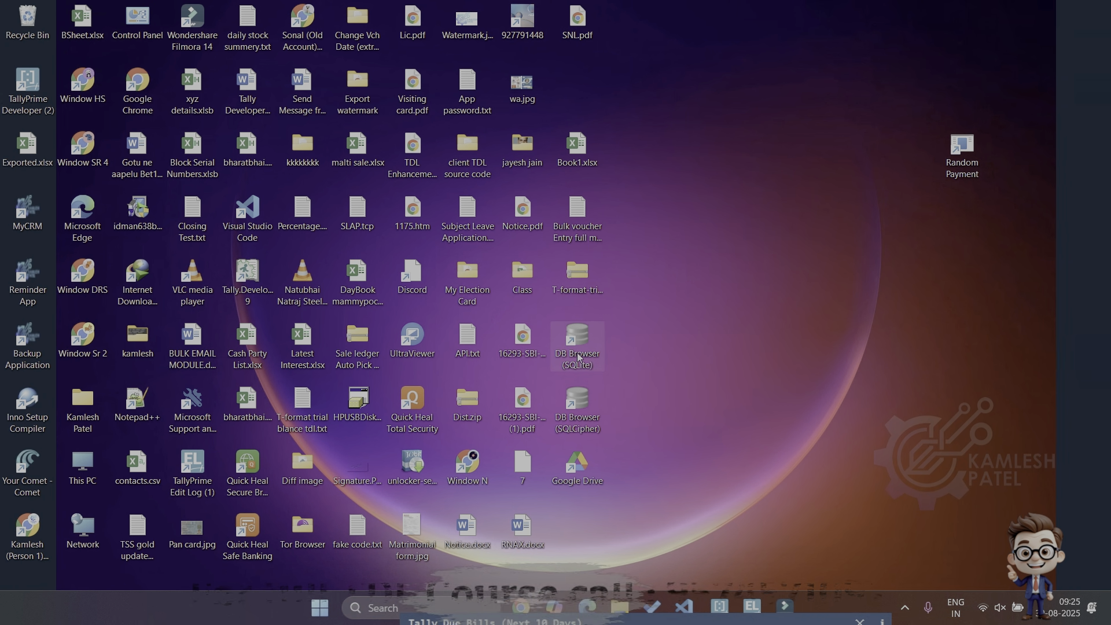
Launch Random Payment from the desktop, copy its Machine ID to the clipboard, and close the licence dialogs
double_click(954, 169)
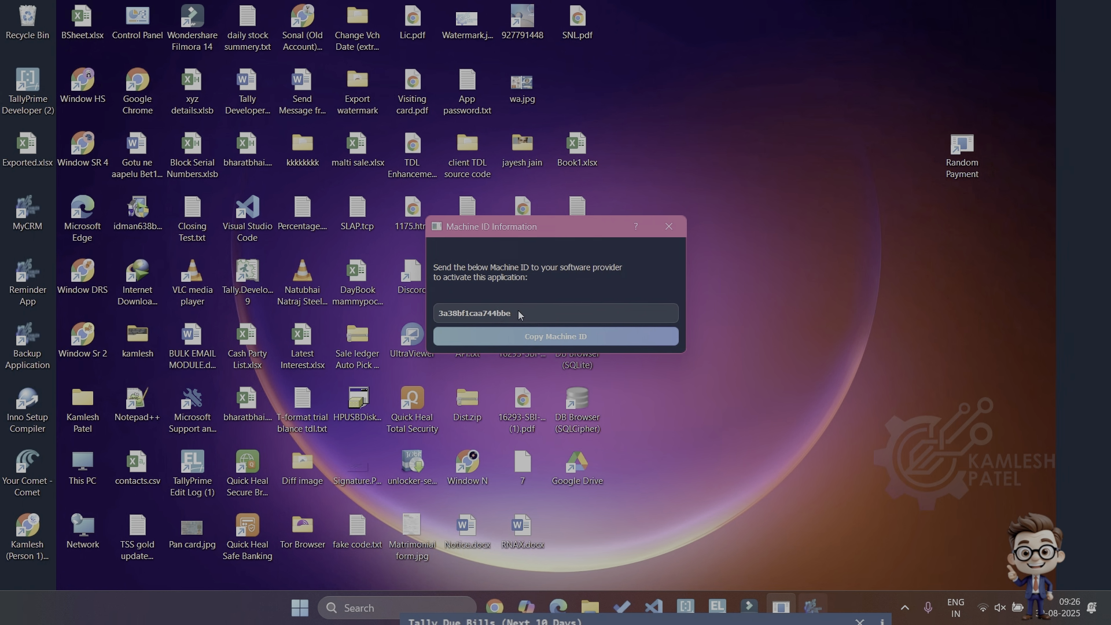
click(547, 339)
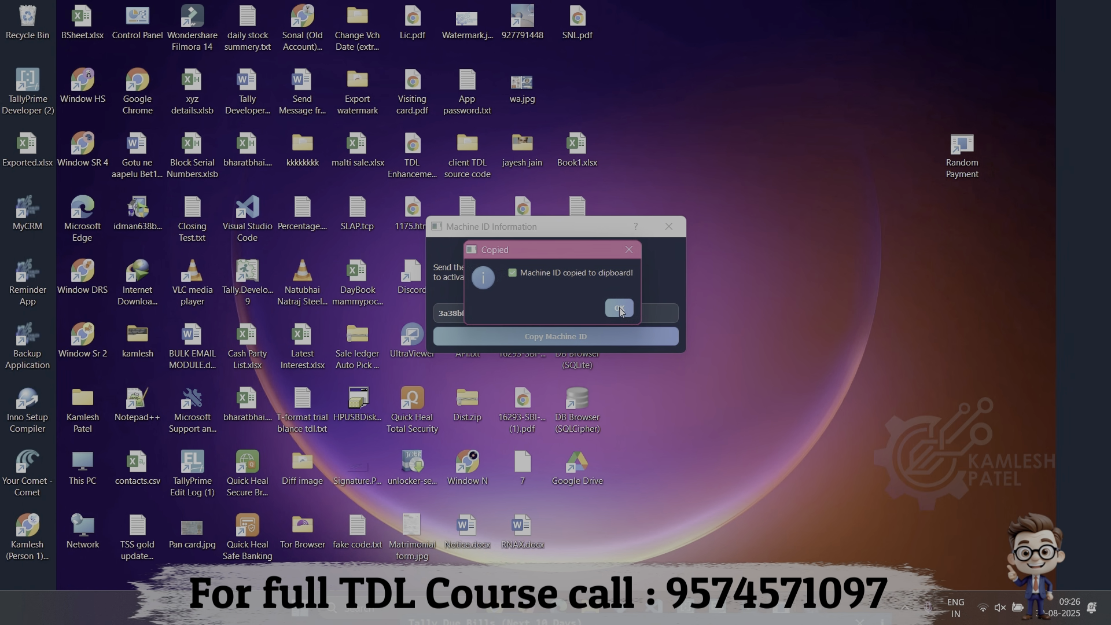
click(621, 313)
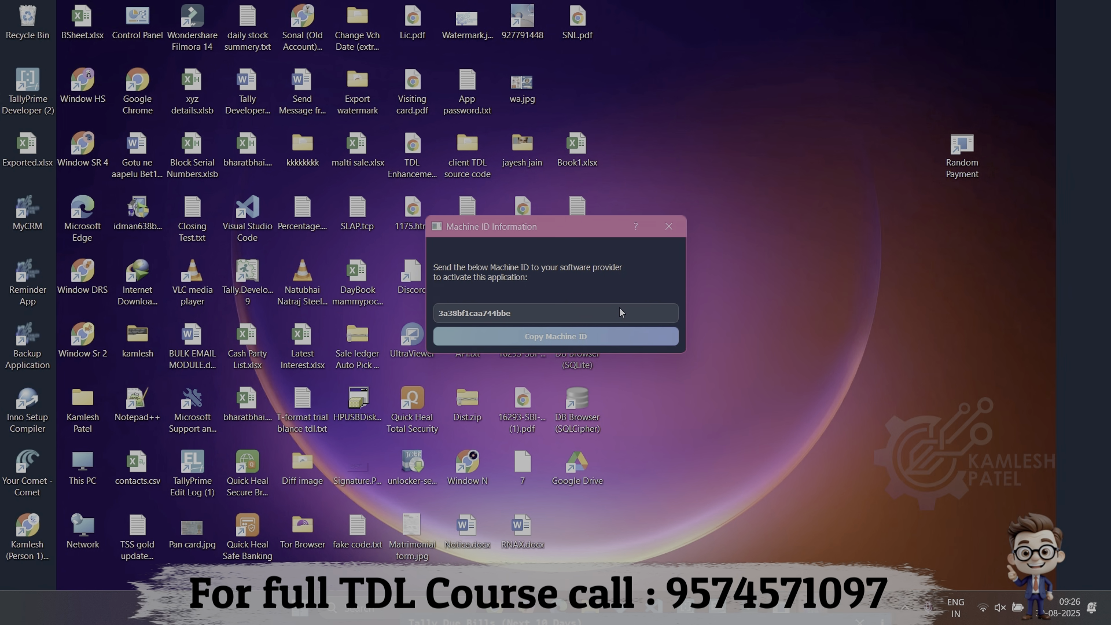
click(669, 227)
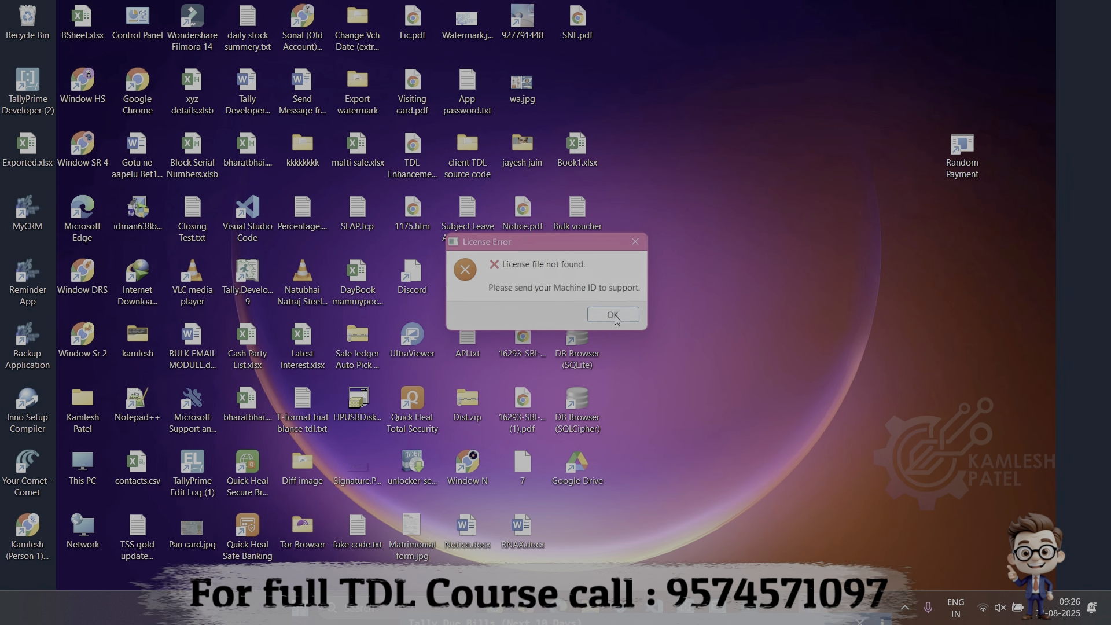
click(615, 316)
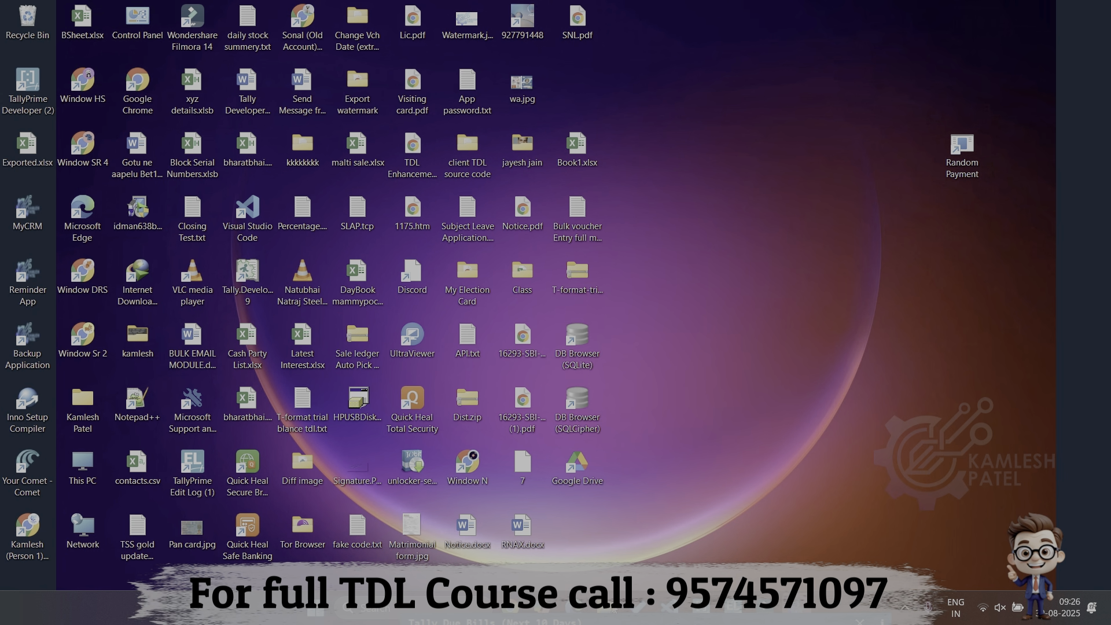
Locate license.json in the Output folder and return to the desktop
mouse_move(605, 611)
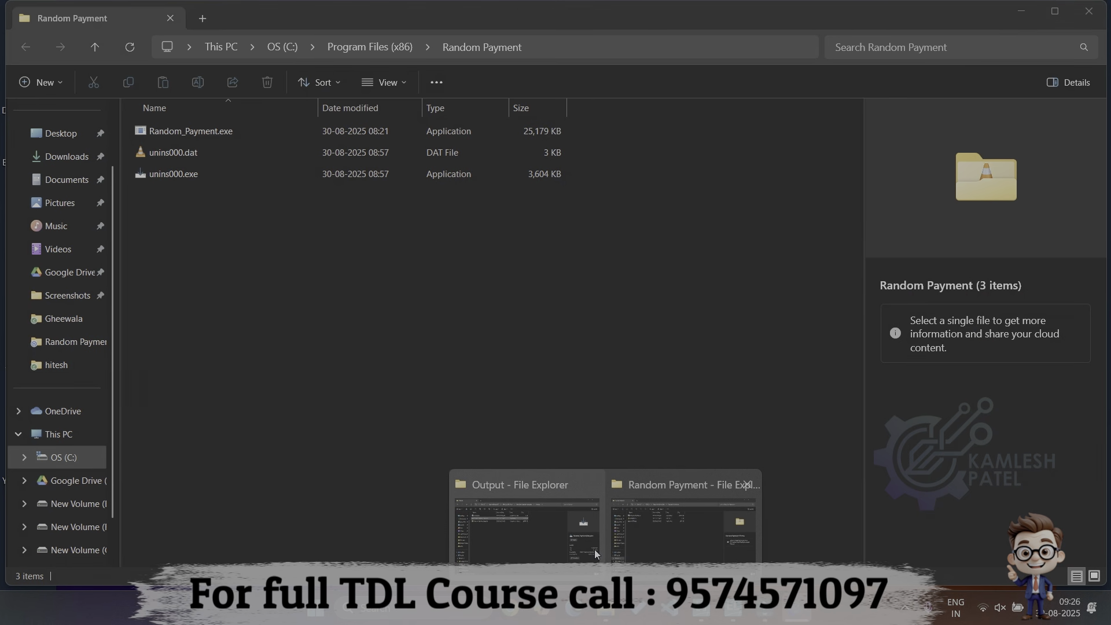
click(560, 541)
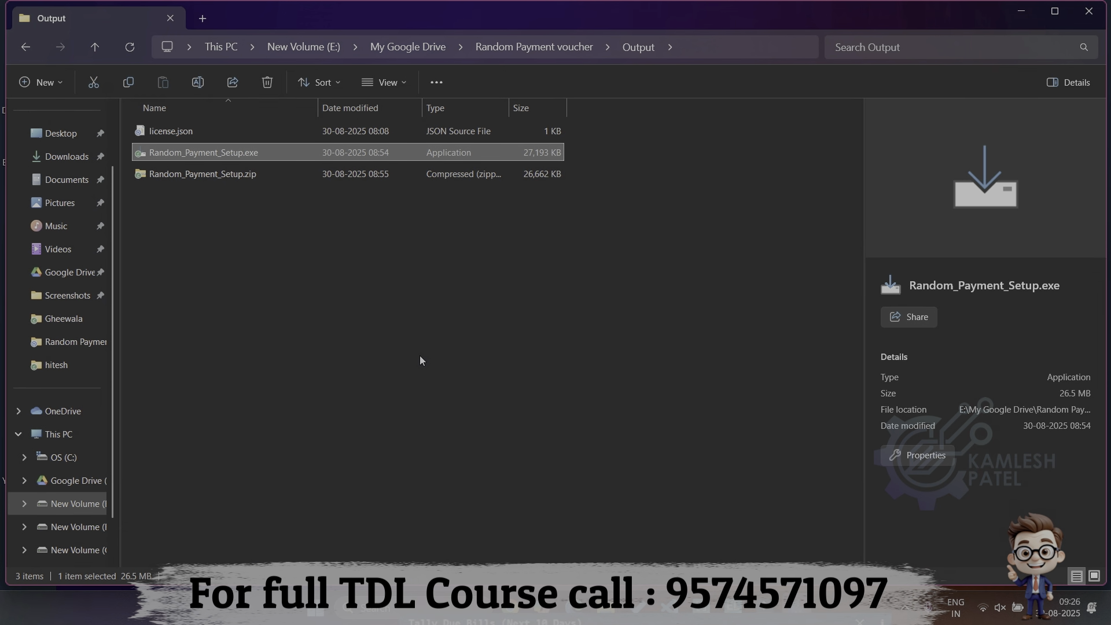
click(268, 131)
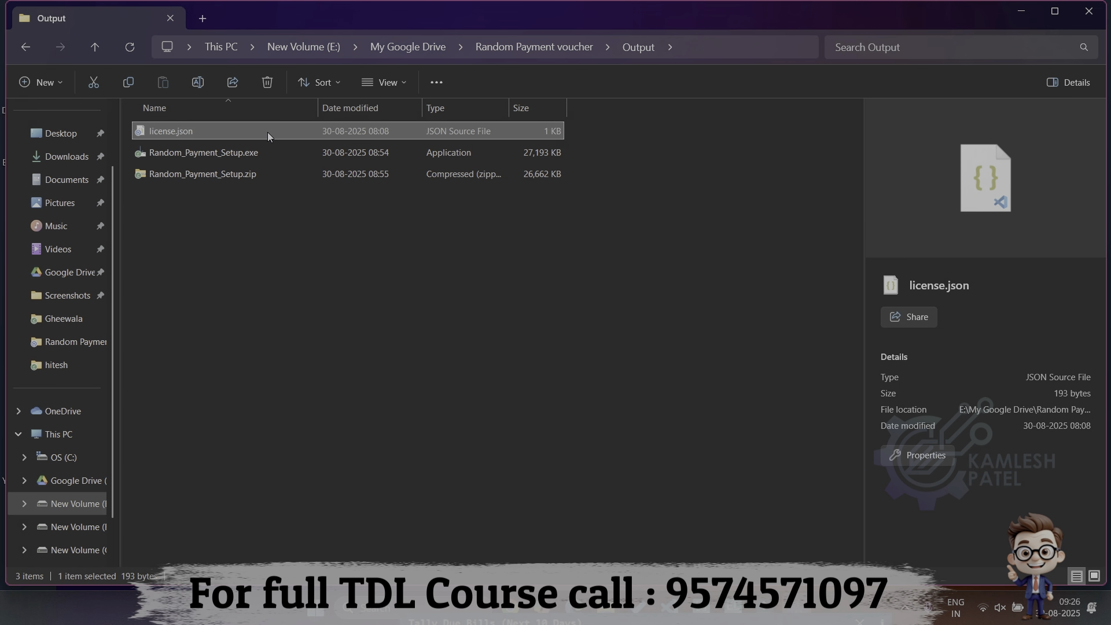
click(1026, 12)
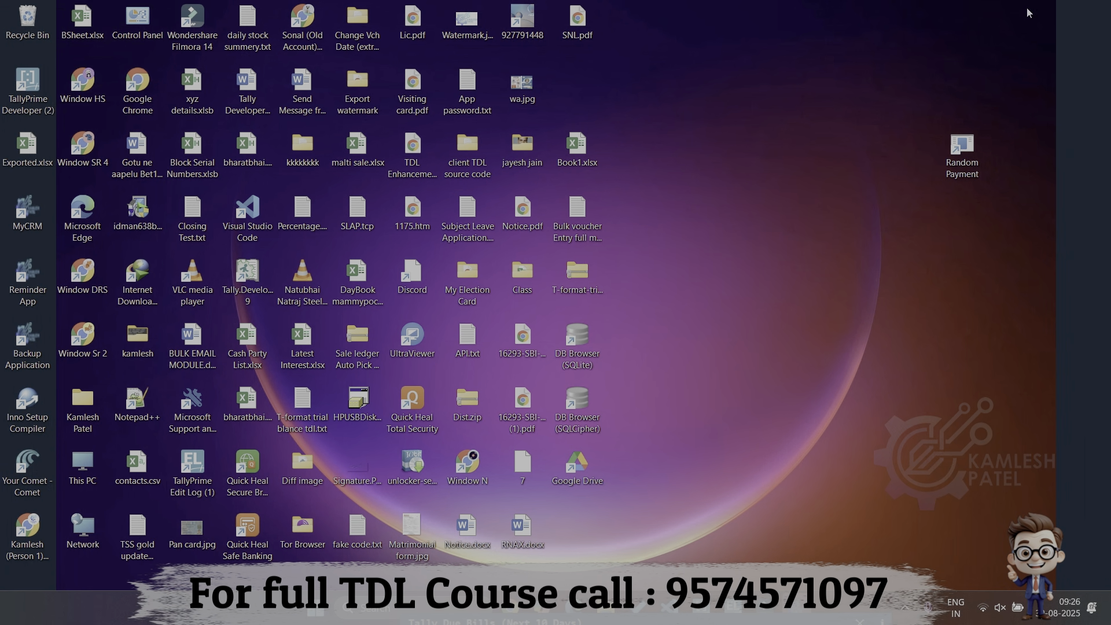
Open the file location of the Random Payment desktop shortcut
double_click(972, 155)
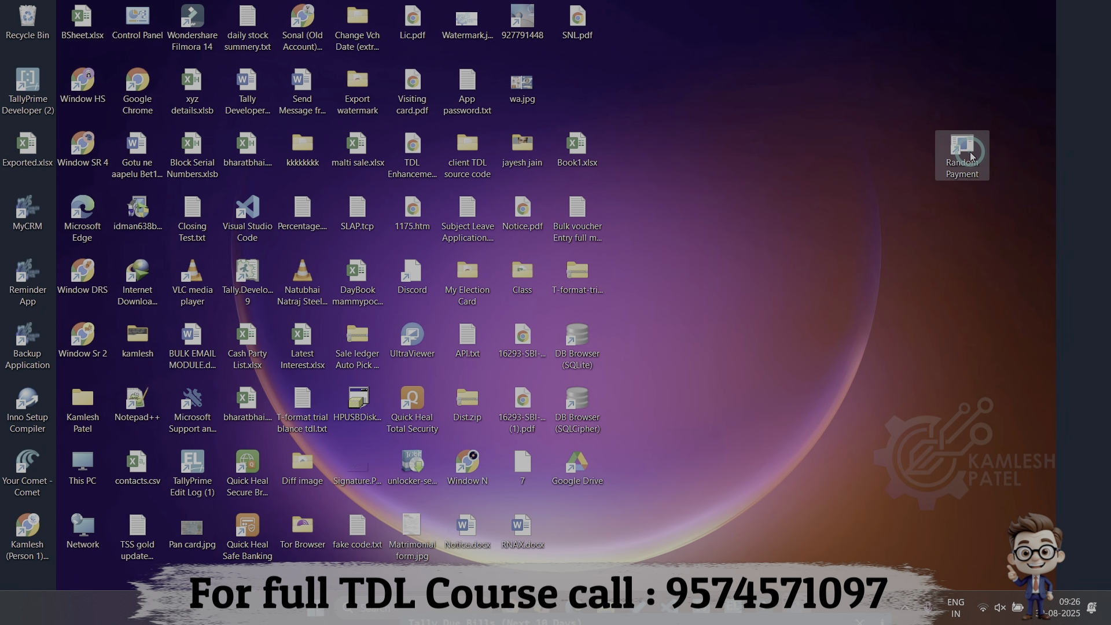
right_click(971, 154)
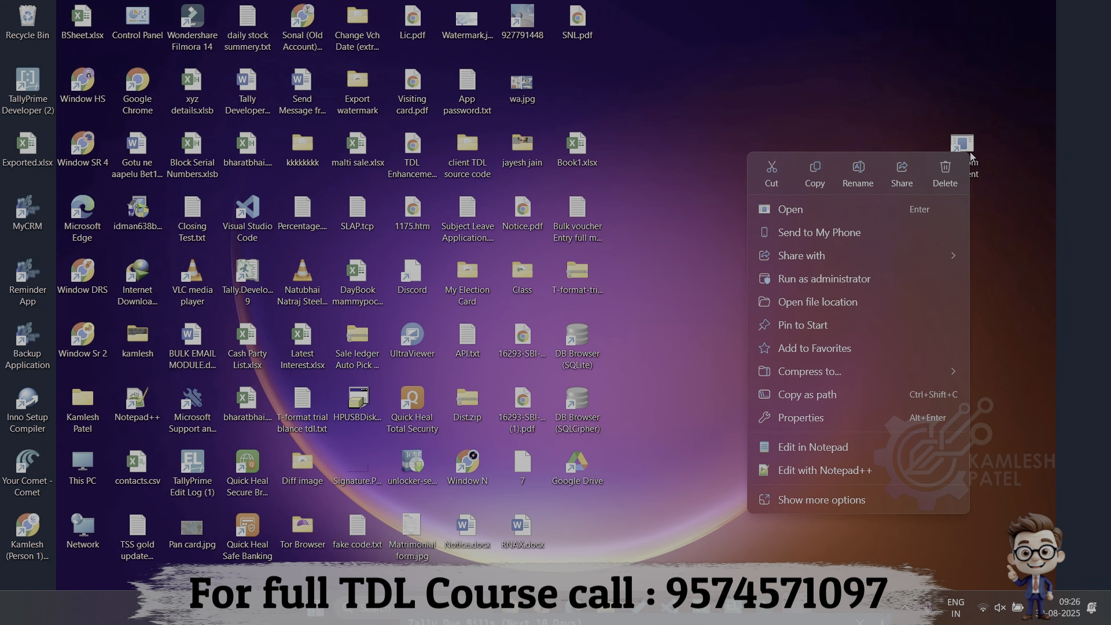
click(839, 305)
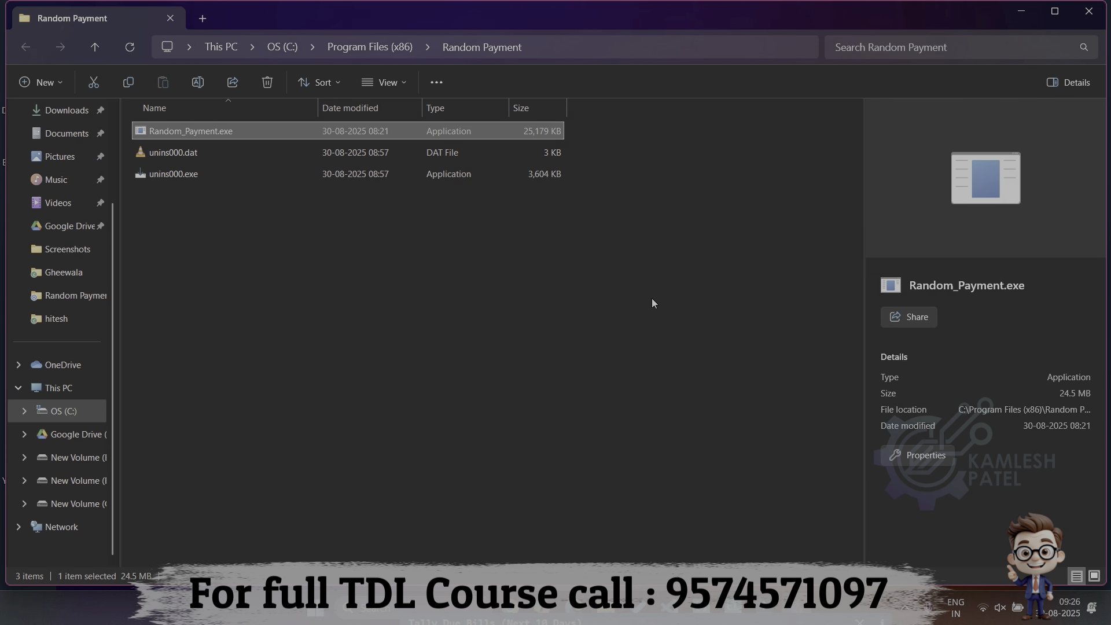
Copy license.json from the Output folder into the Random Payment installation folder under Program Files (x86)
mouse_move(606, 608)
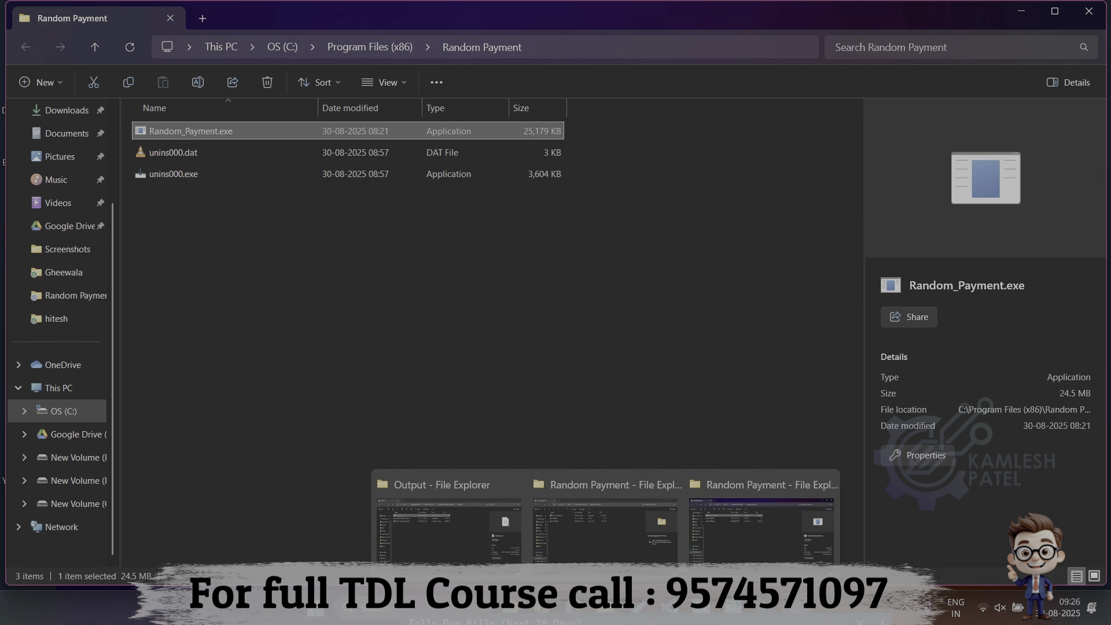
click(469, 528)
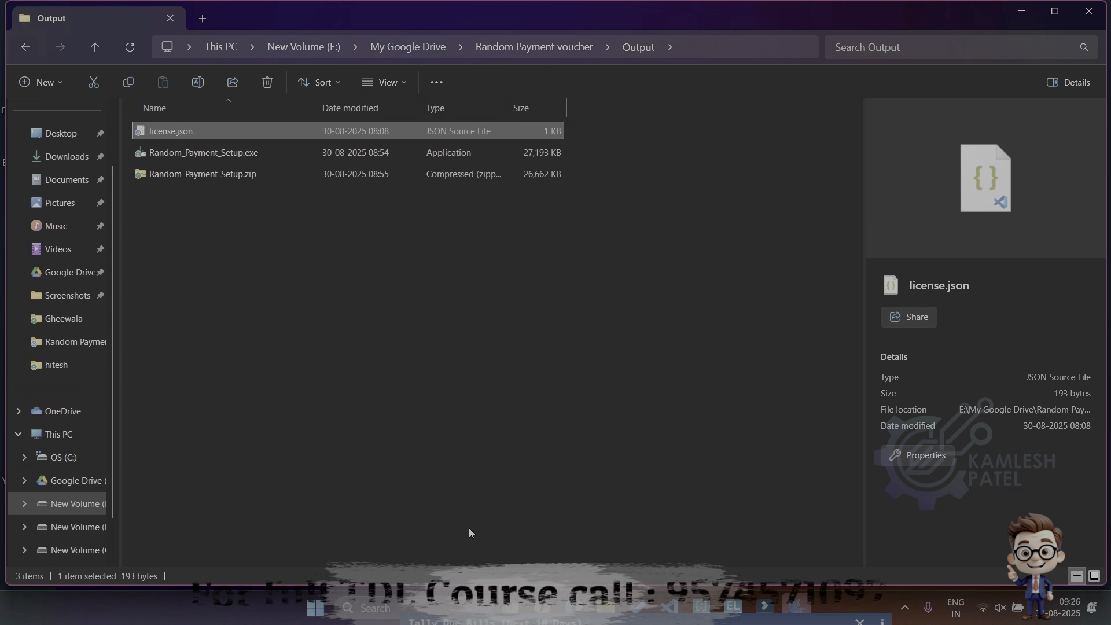
key(alt+Tab)
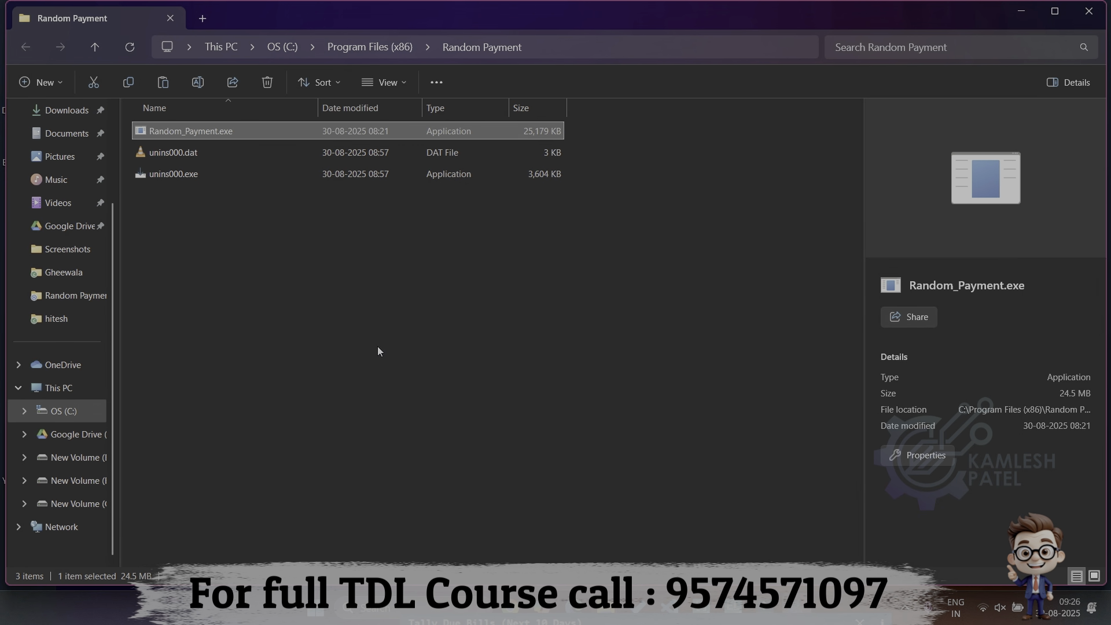
click(376, 343)
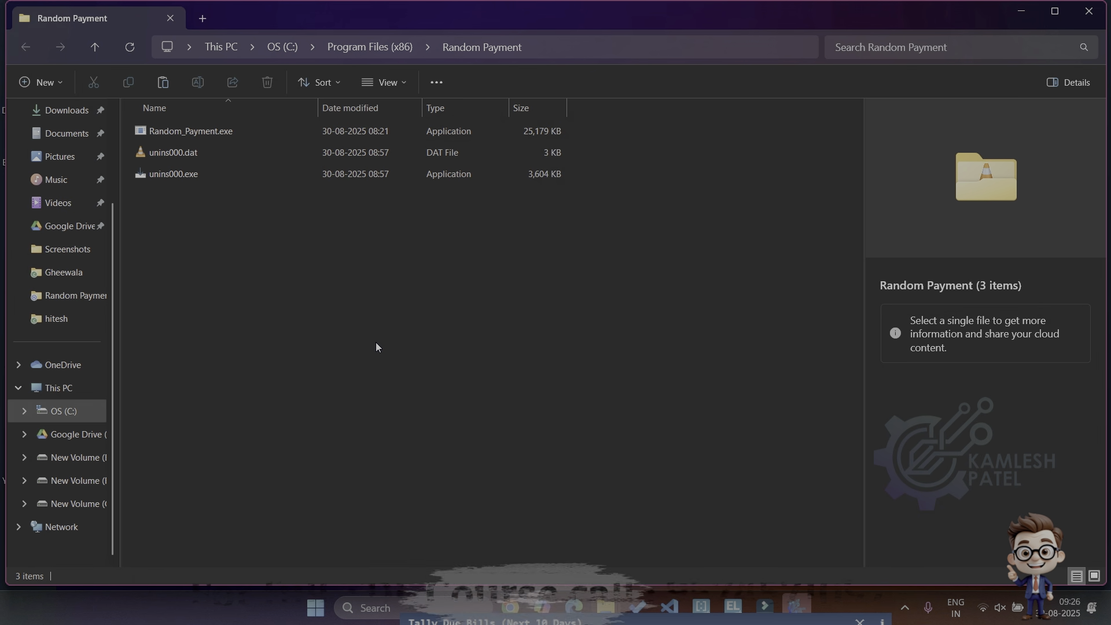
key(ctrl+v)
click(499, 236)
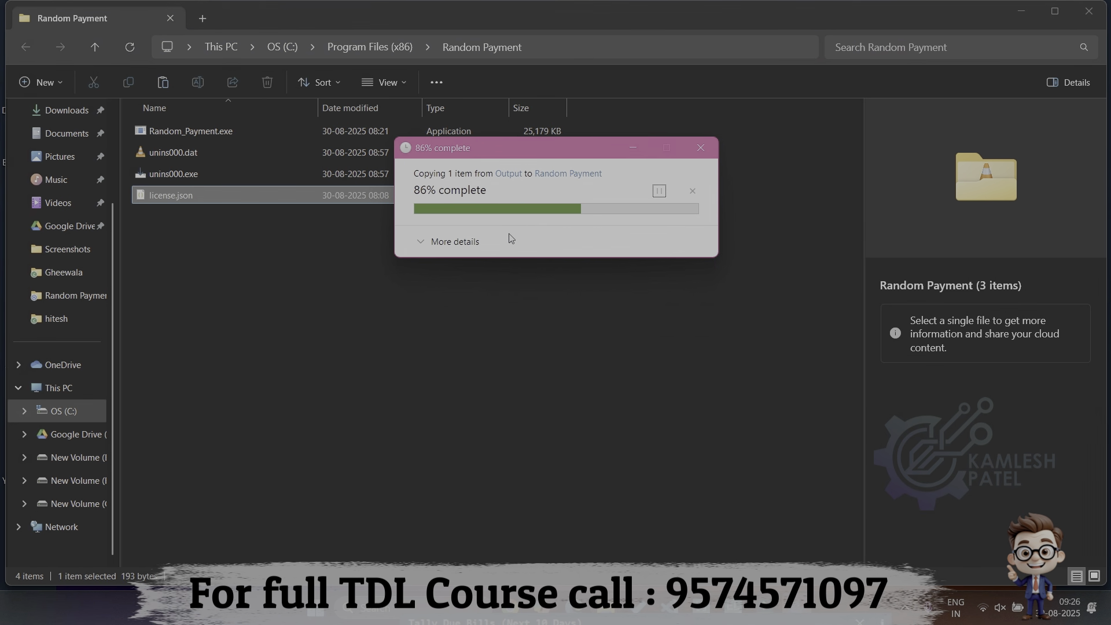
Minimize both folder windows and launch Random Payment from the desktop
click(1014, 16)
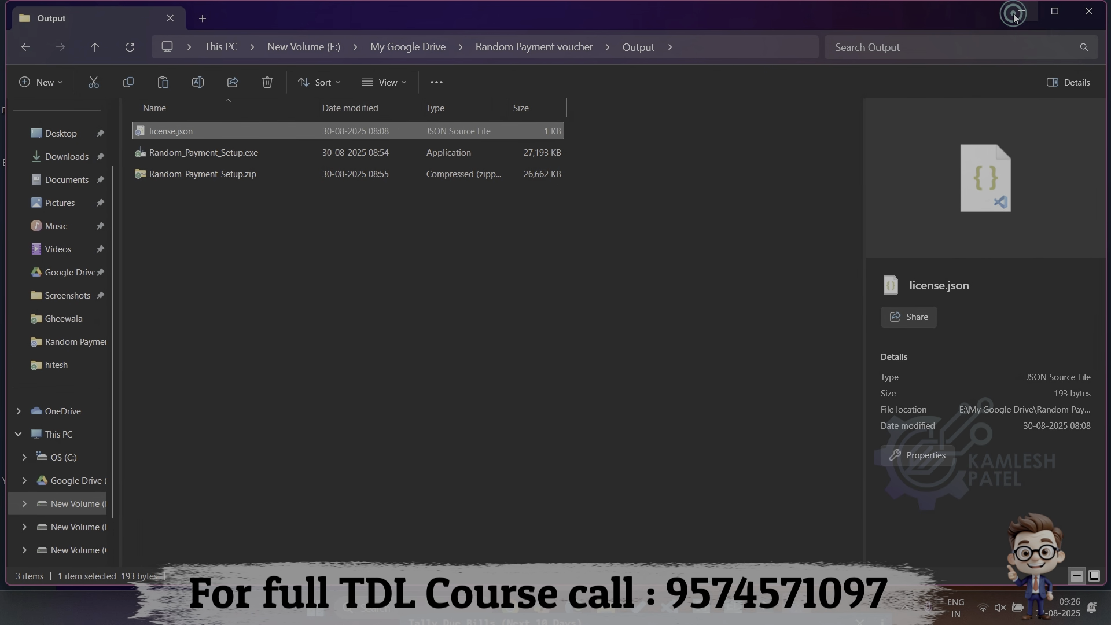
click(1015, 17)
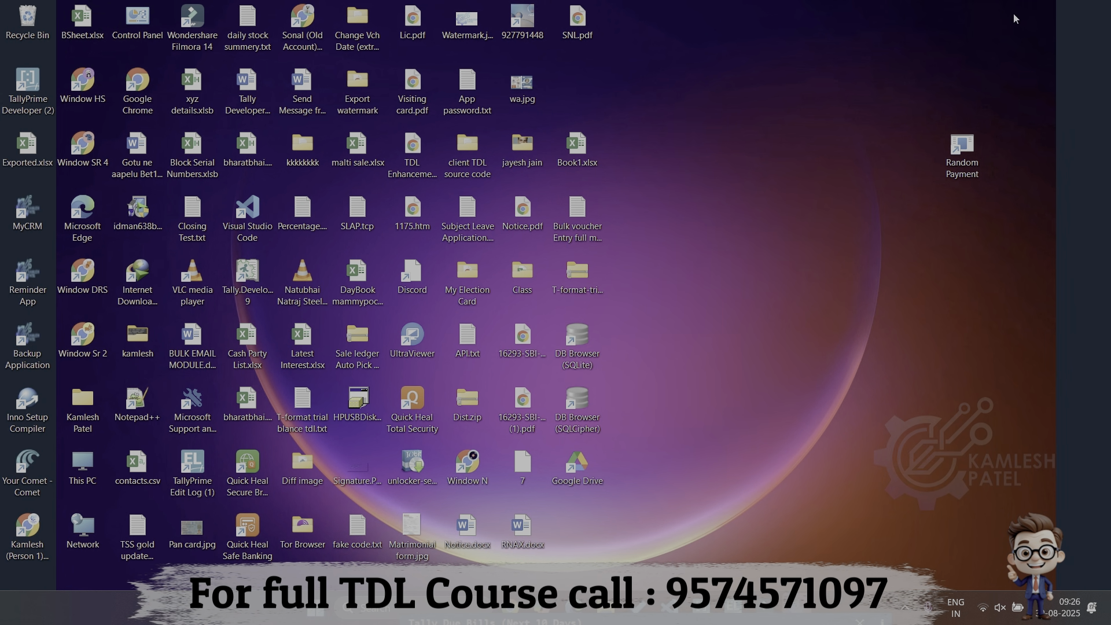
double_click(959, 165)
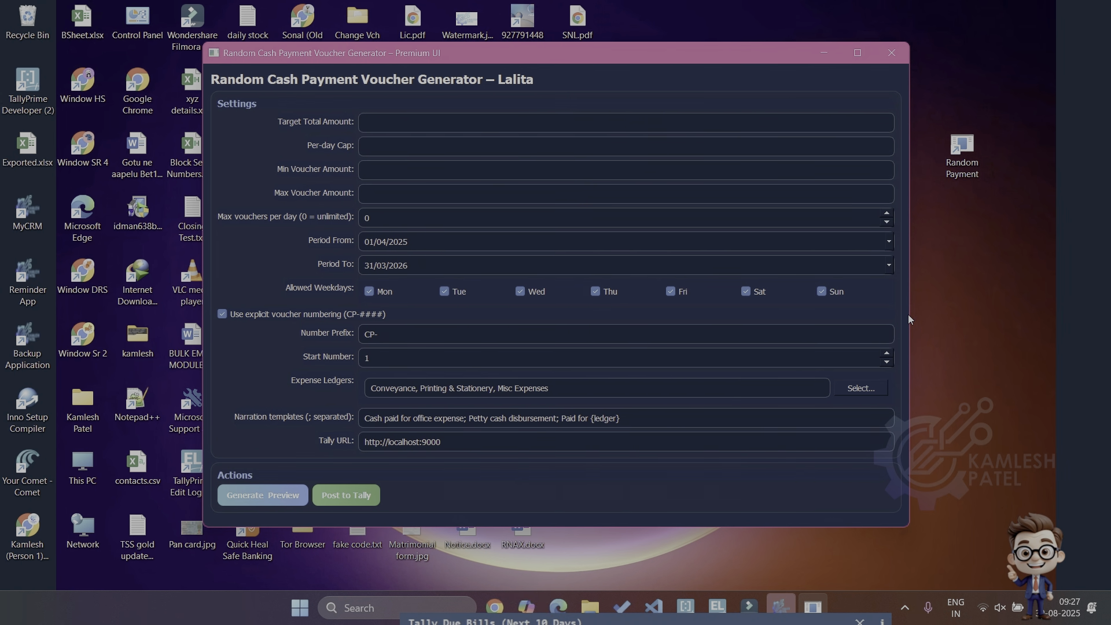
Switch to TallyPrime to check the open company, and return to the Random Cash Payment Voucher Generator
click(710, 611)
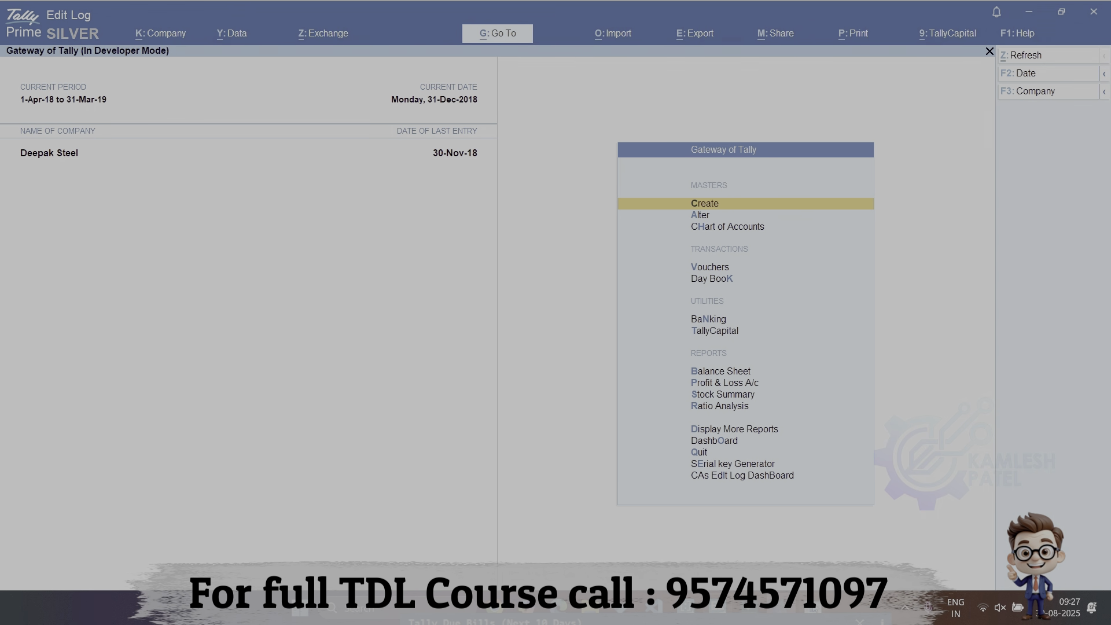
mouse_move(814, 608)
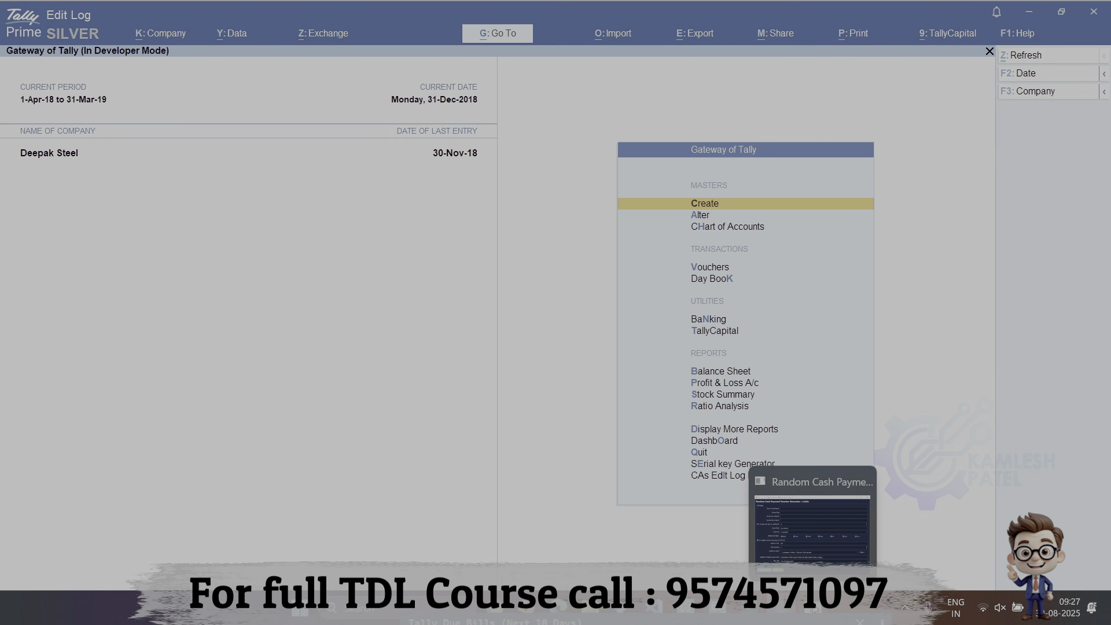
click(814, 608)
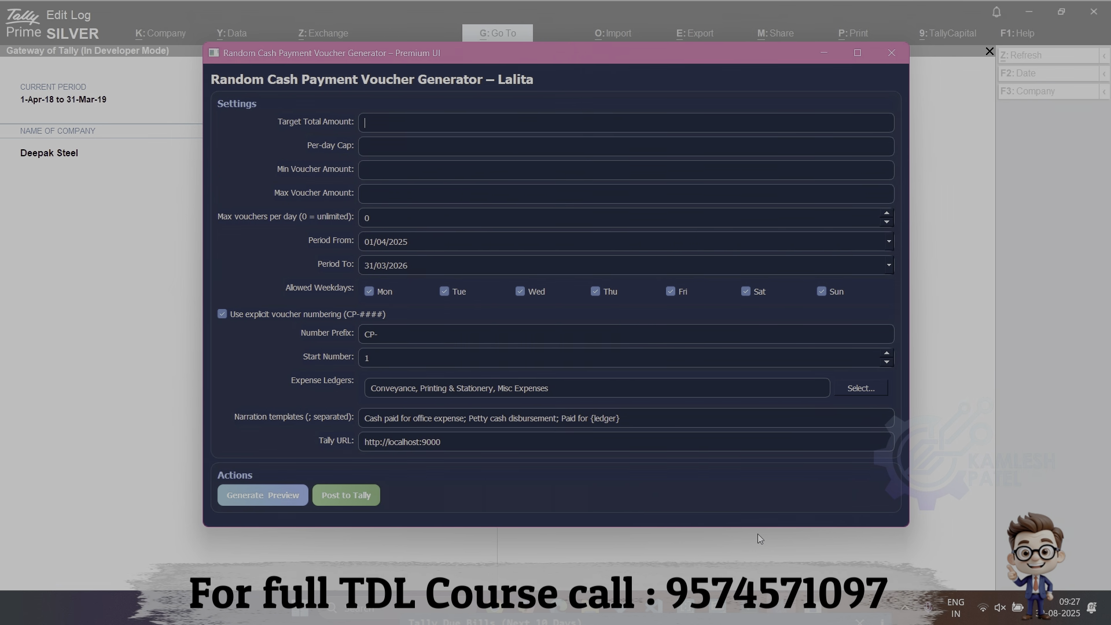
Set the target total amount to 100000, per-day cap to 20000, voucher amounts from 100 to 800, and maximum vouchers per day to 10
click(723, 118)
text(100000)
text(20000)
key(Tab)
text(100)
text(8000)
key(BackSpace)
key(Tab)
text(10)
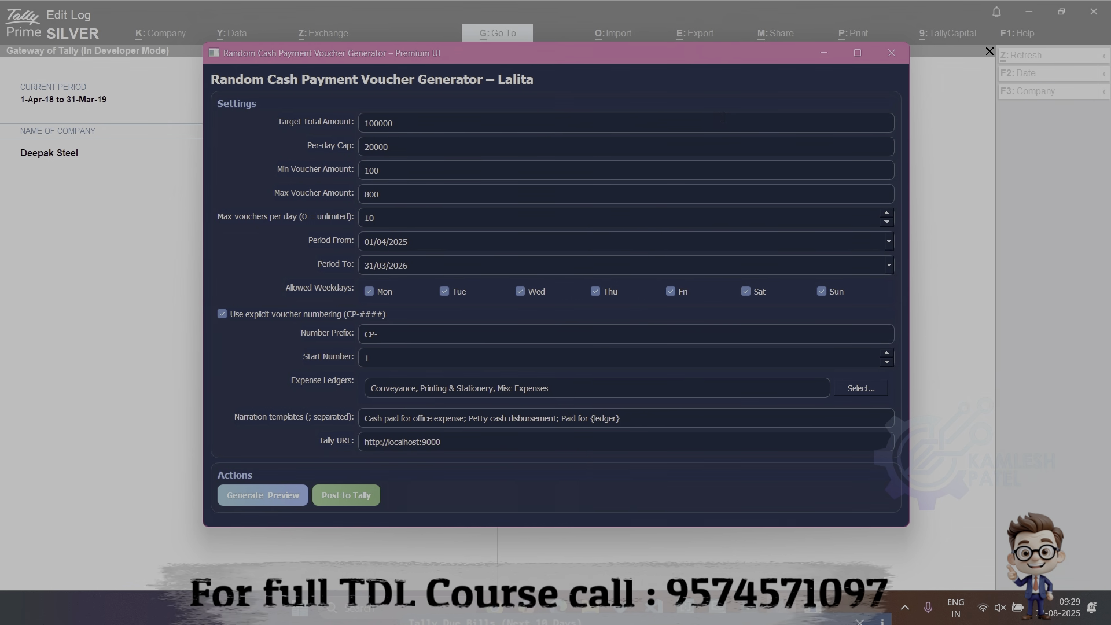
key(Tab)
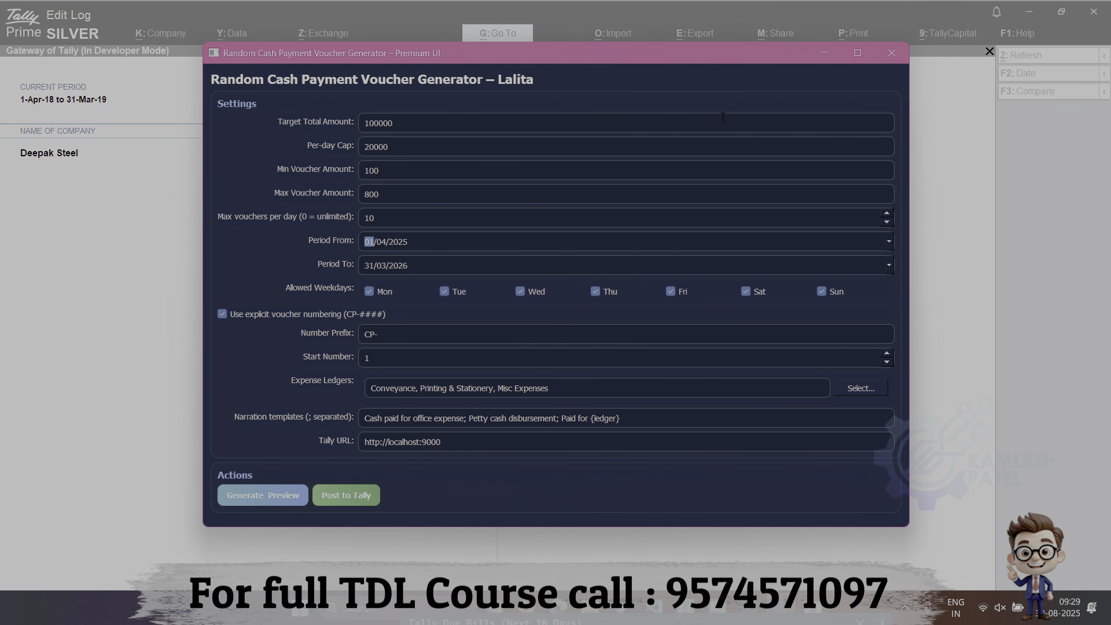
Check the company's current period in TallyPrime and return to the voucher generator's settings
click(103, 207)
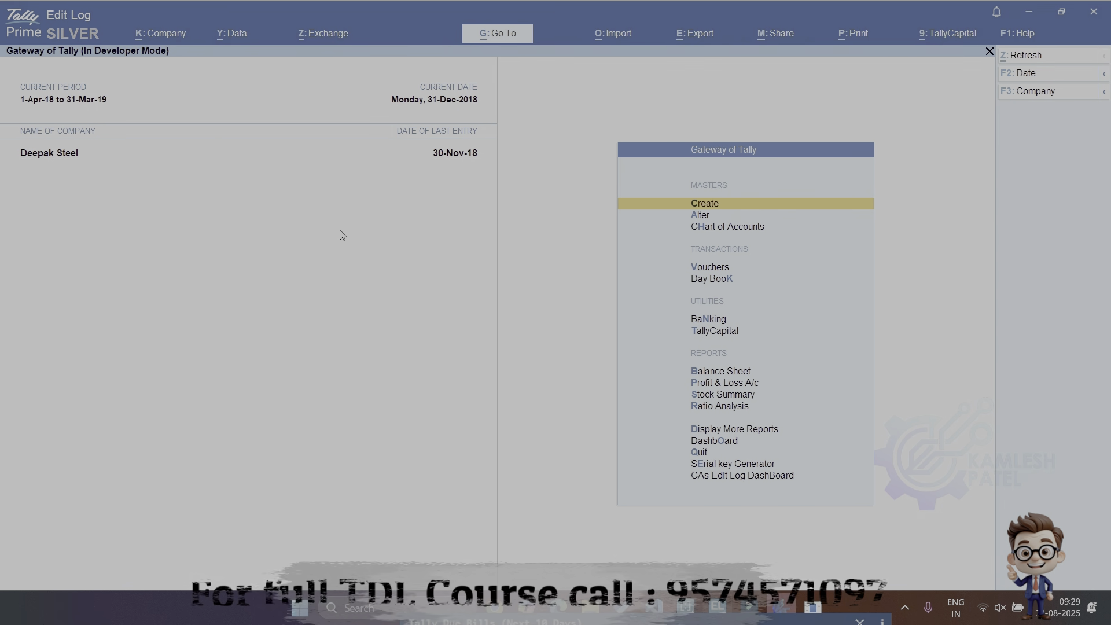
click(813, 607)
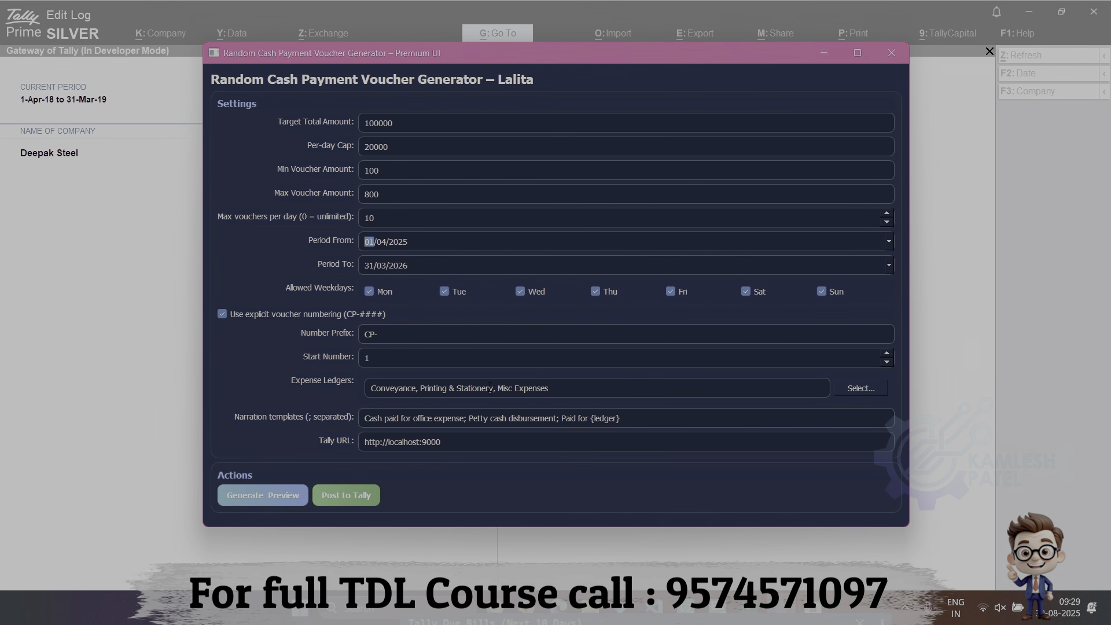
Set the voucher period from 02/12/2018 to 31/12/2018
text(02/12/201)
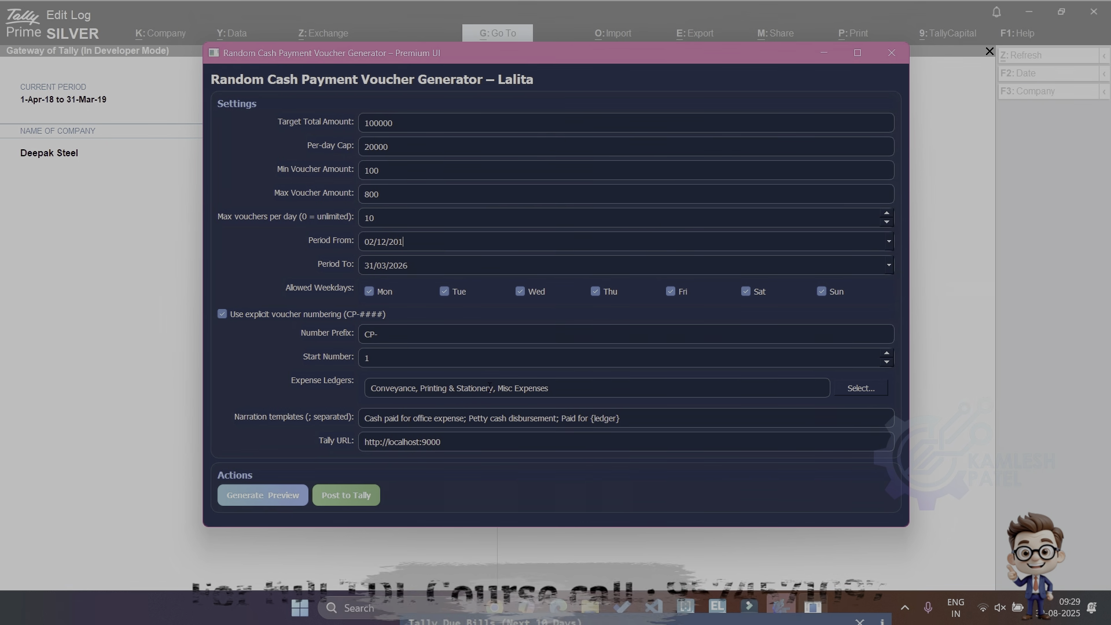
text(8)
key(Tab)
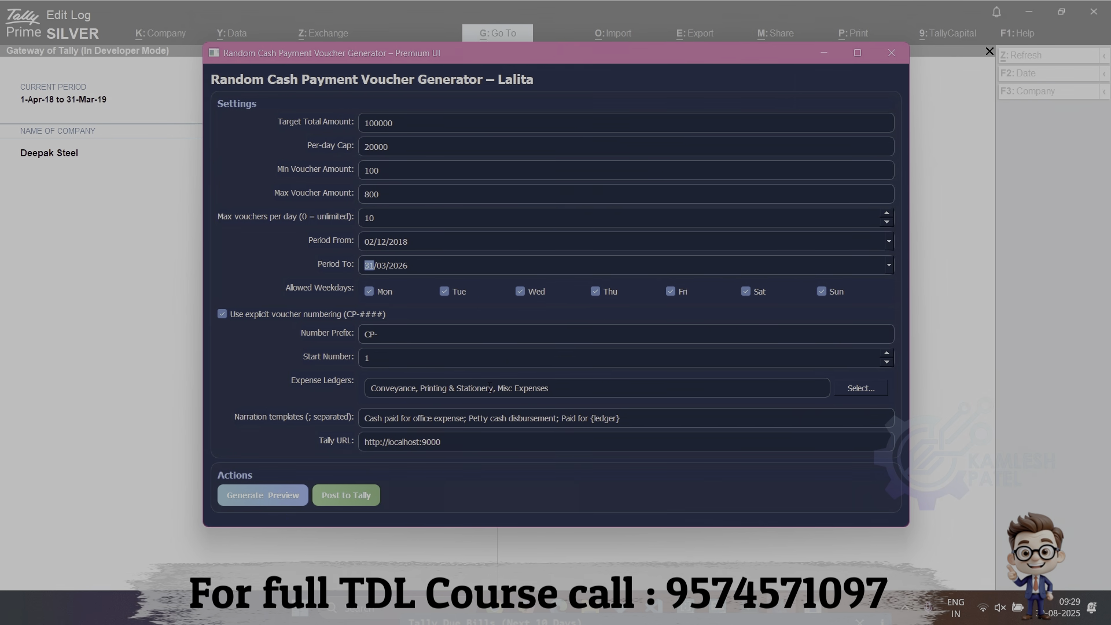
text(31/12/2018)
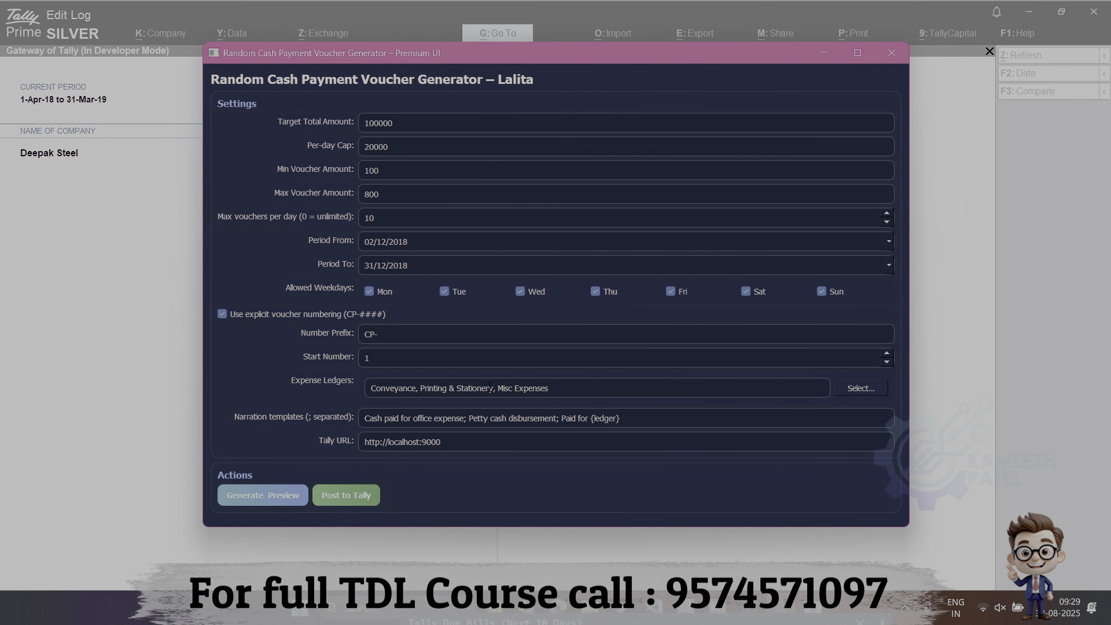
key(Tab)
Turn off explicit voucher numbering, leaving all seven weekdays allowed
click(827, 292)
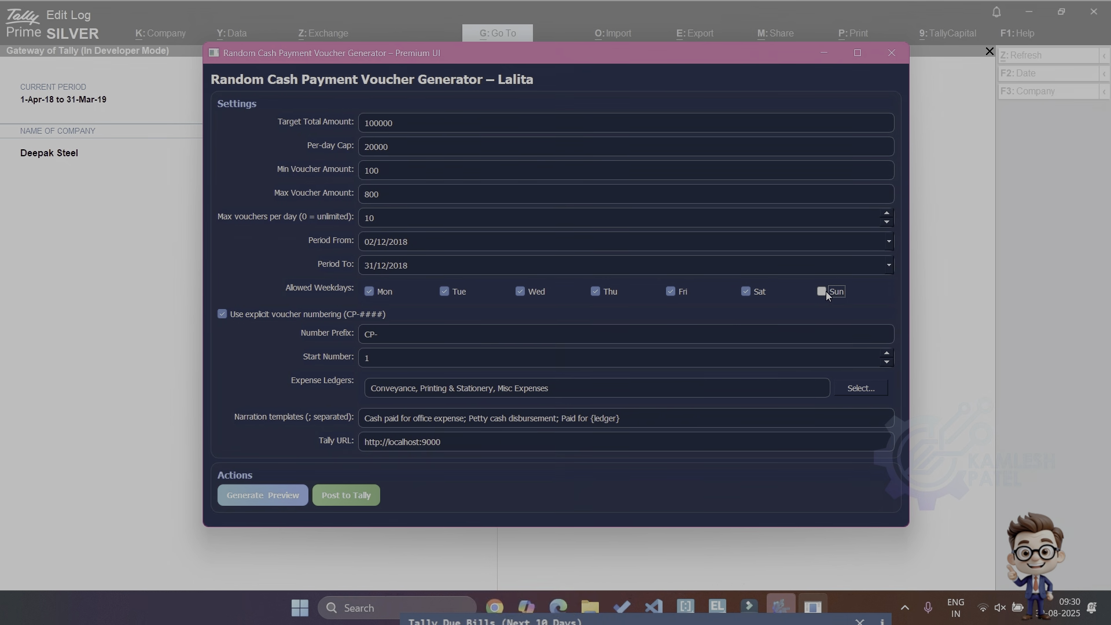
click(824, 291)
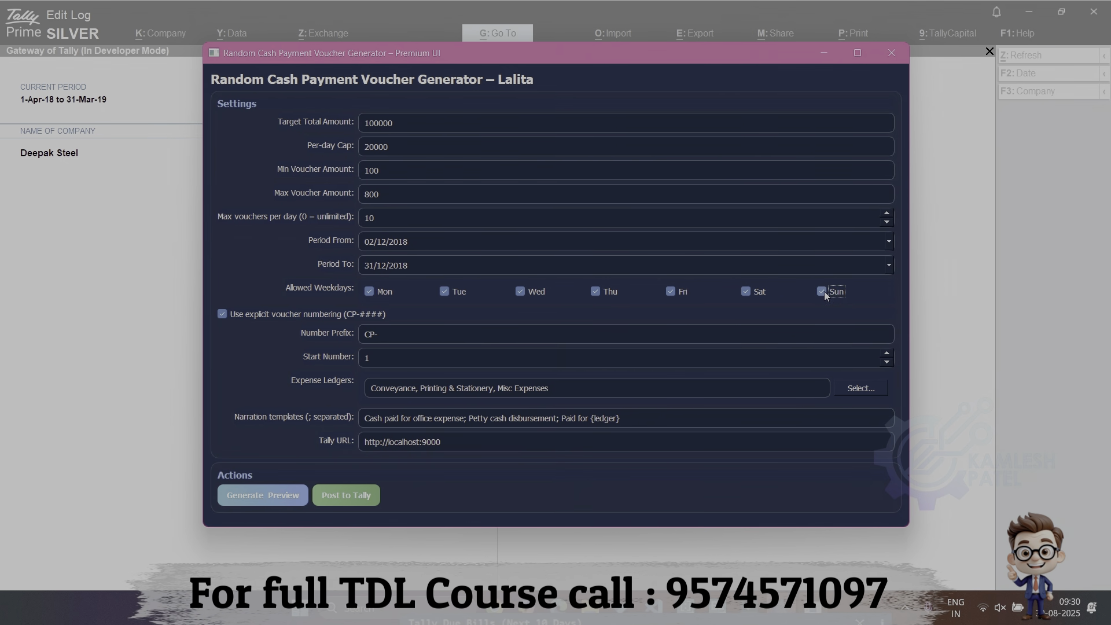
click(609, 338)
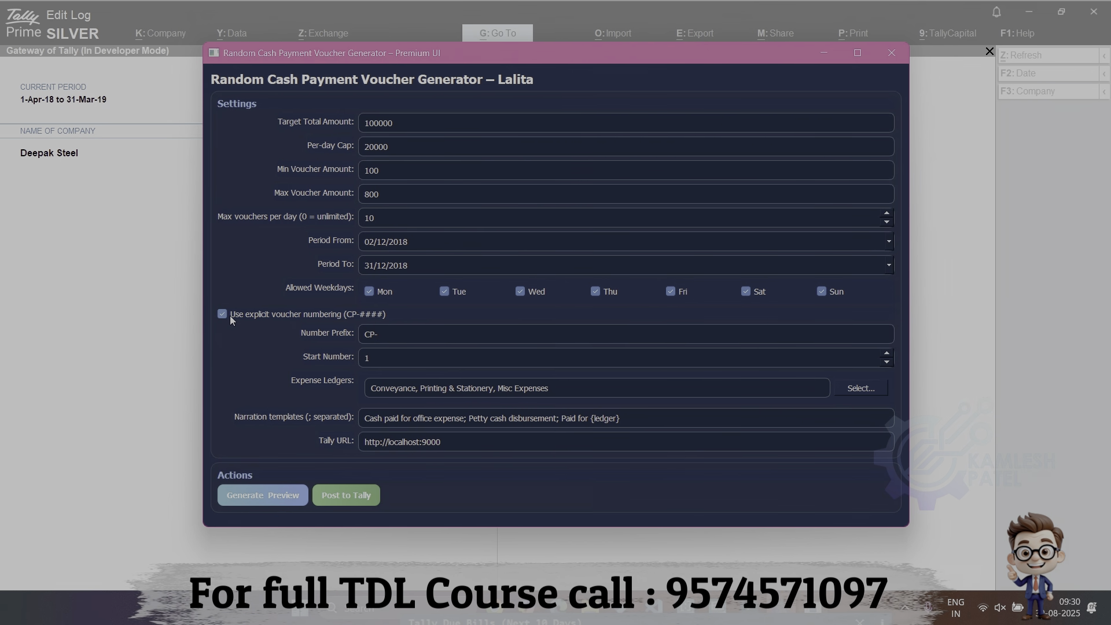
click(424, 331)
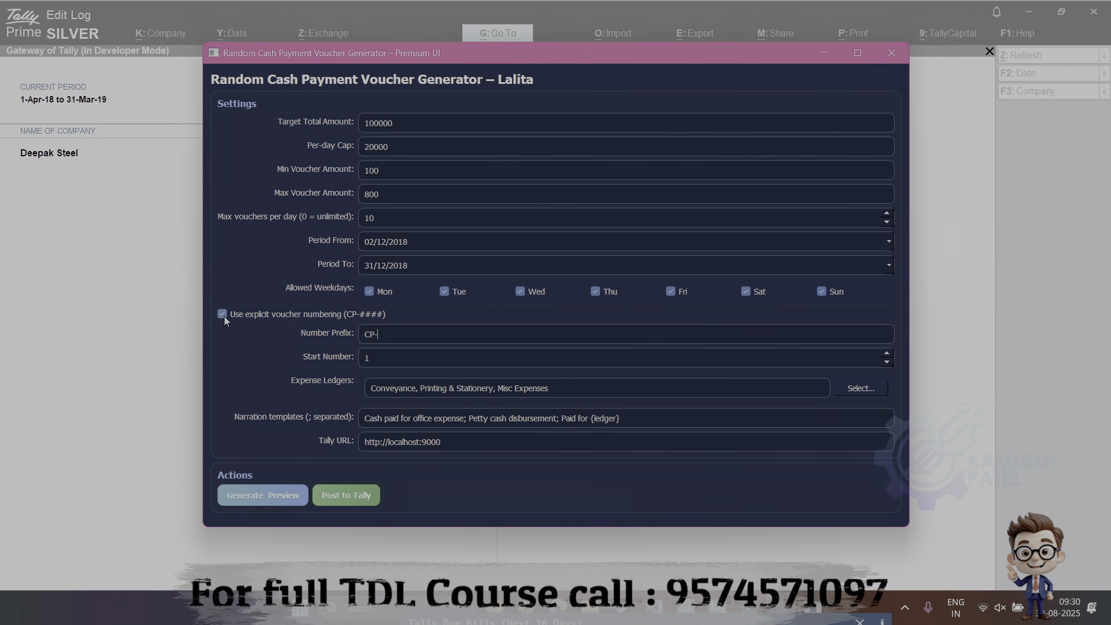
click(222, 314)
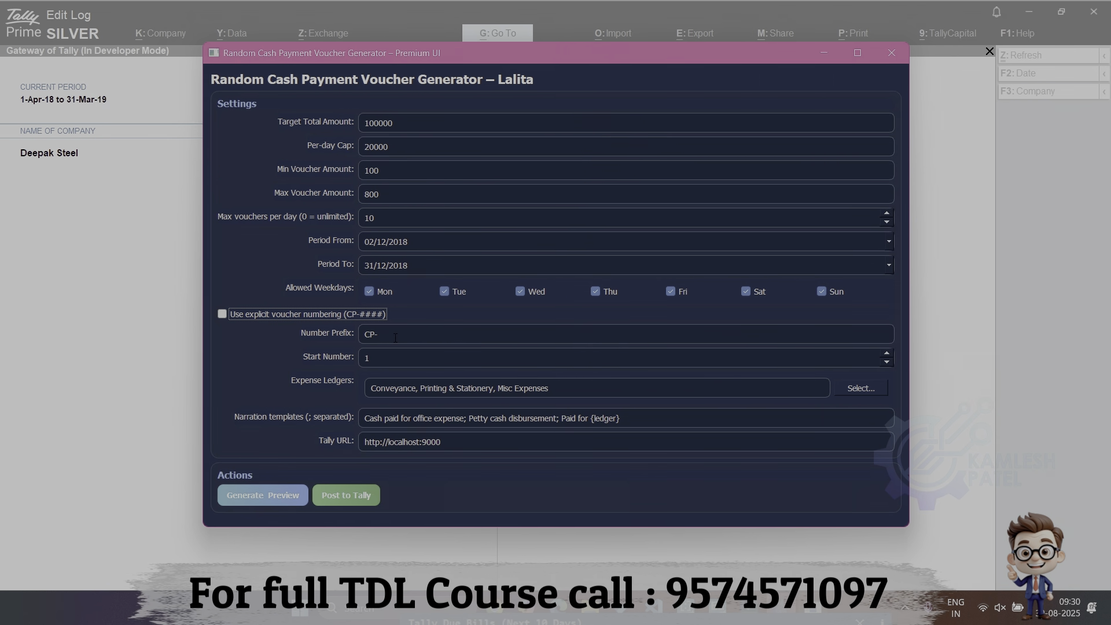
click(572, 386)
click(421, 356)
click(421, 356)
key(ctrl+a)
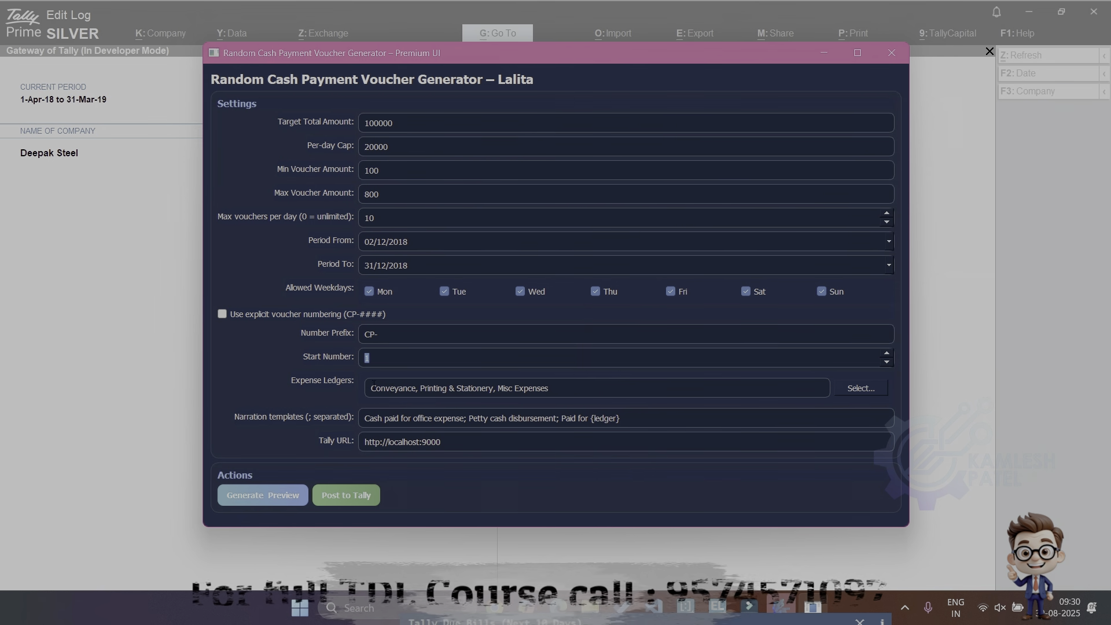
Replace the expense ledgers with A. C. REPERING, filtering the ledger selection list by "a."
click(600, 386)
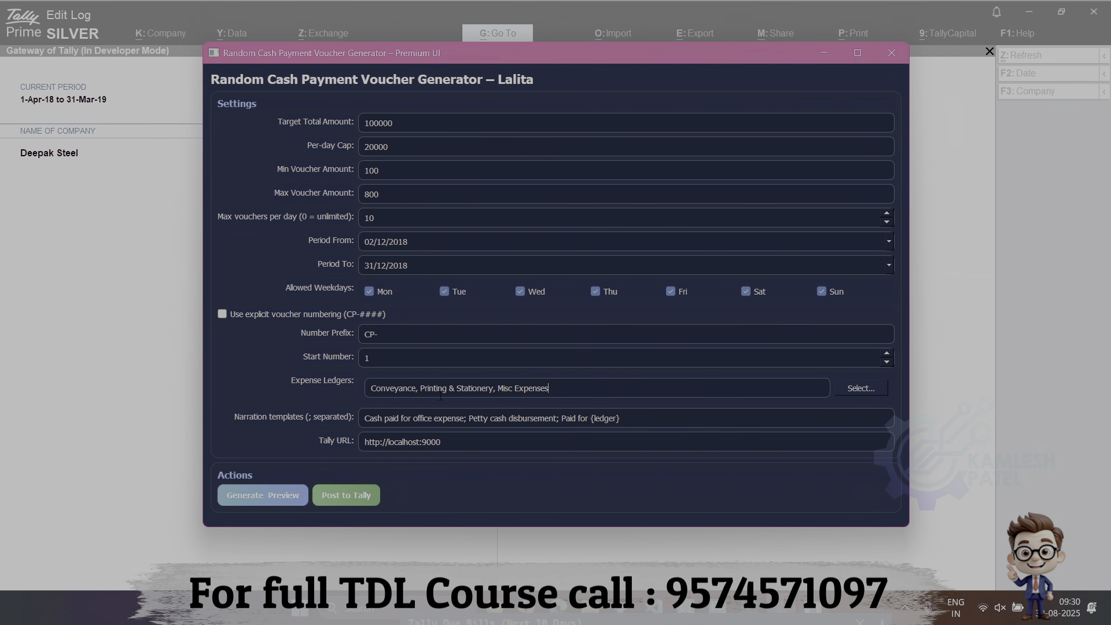
drag(601, 387, 359, 393)
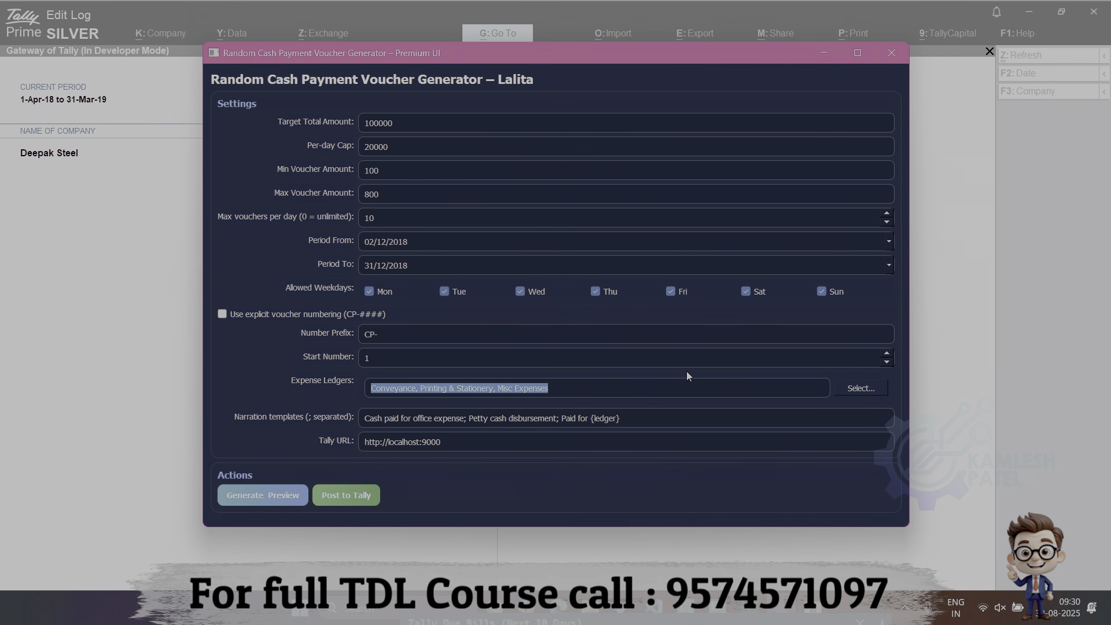
click(670, 382)
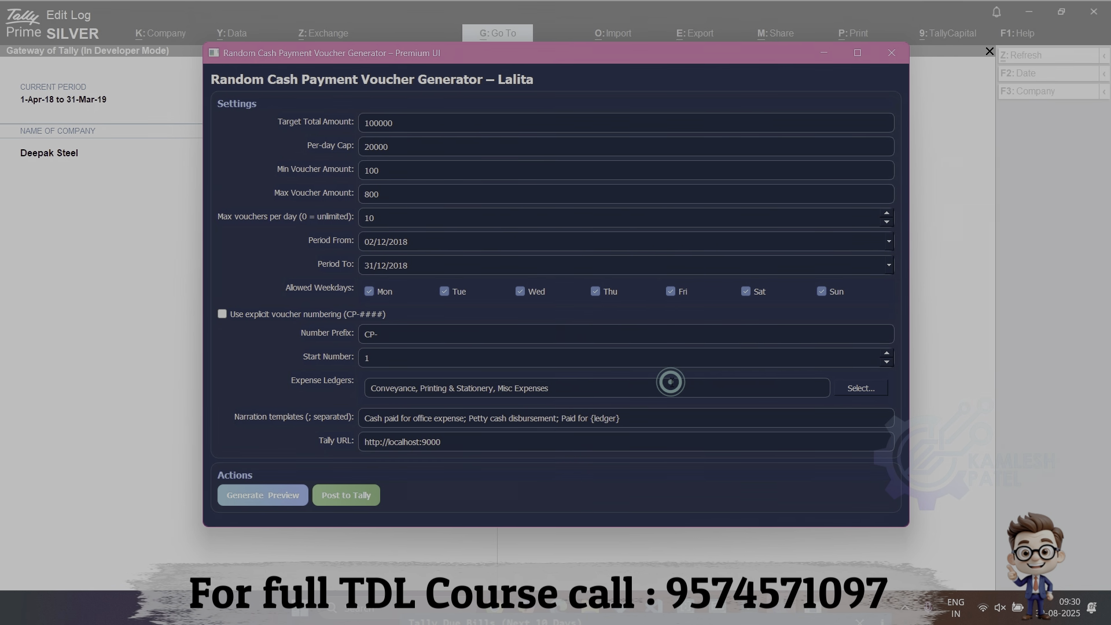
click(860, 387)
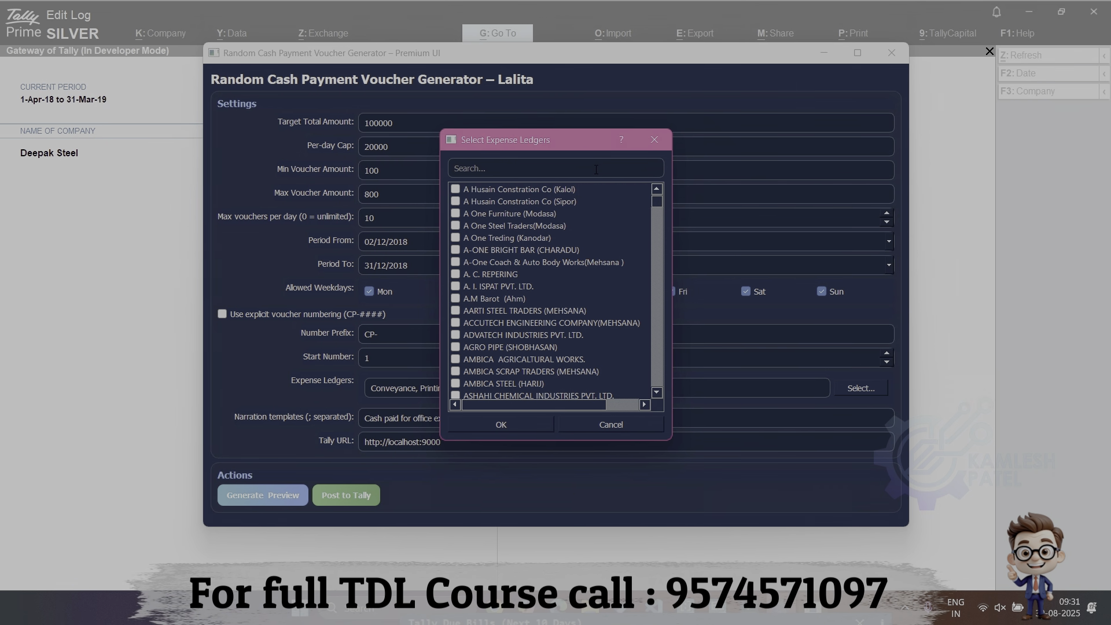
text(a c)
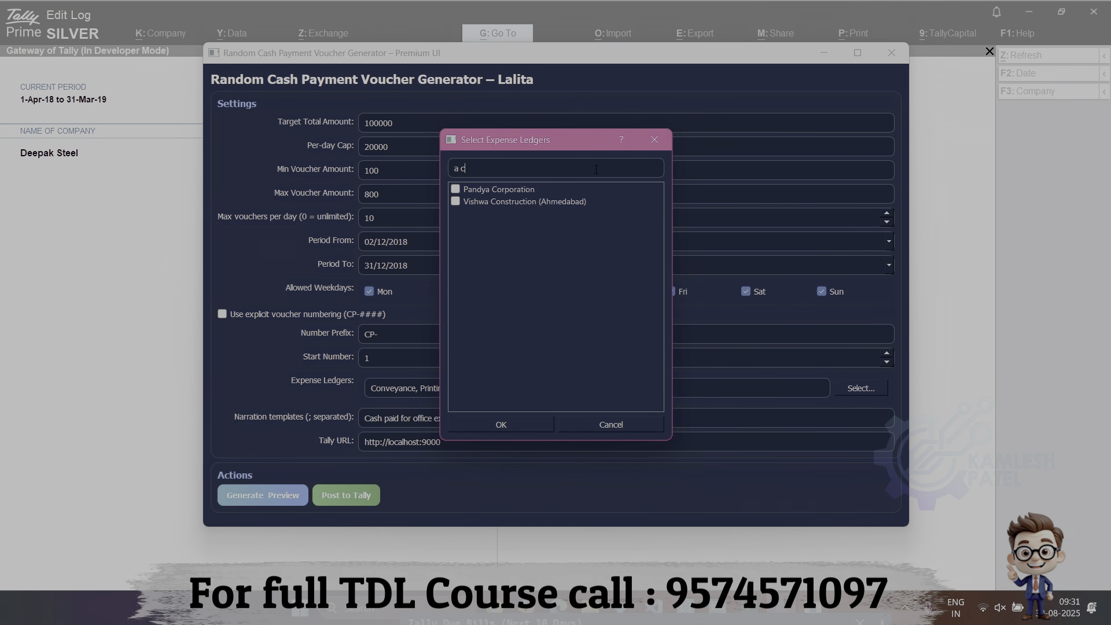
key(BackSpace)
key(BackSpace)
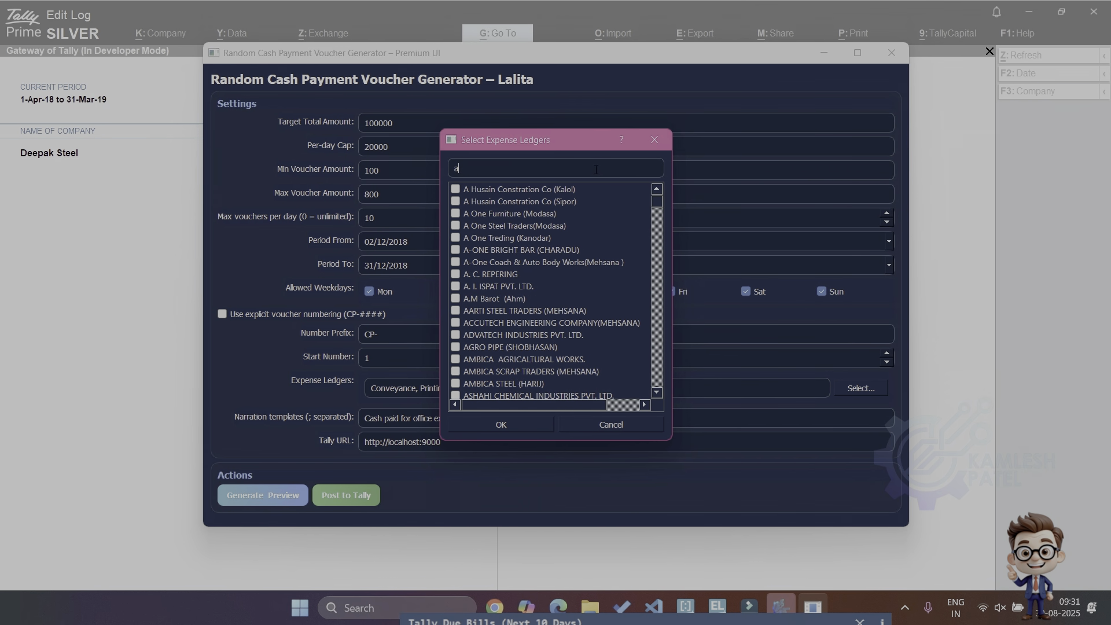
text(.)
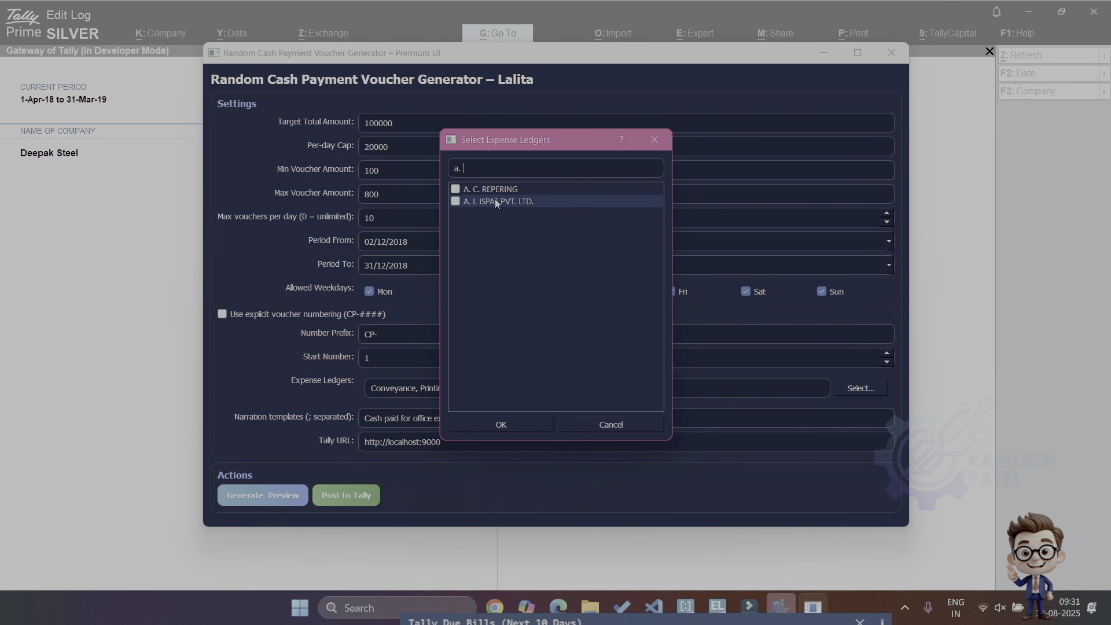
click(454, 189)
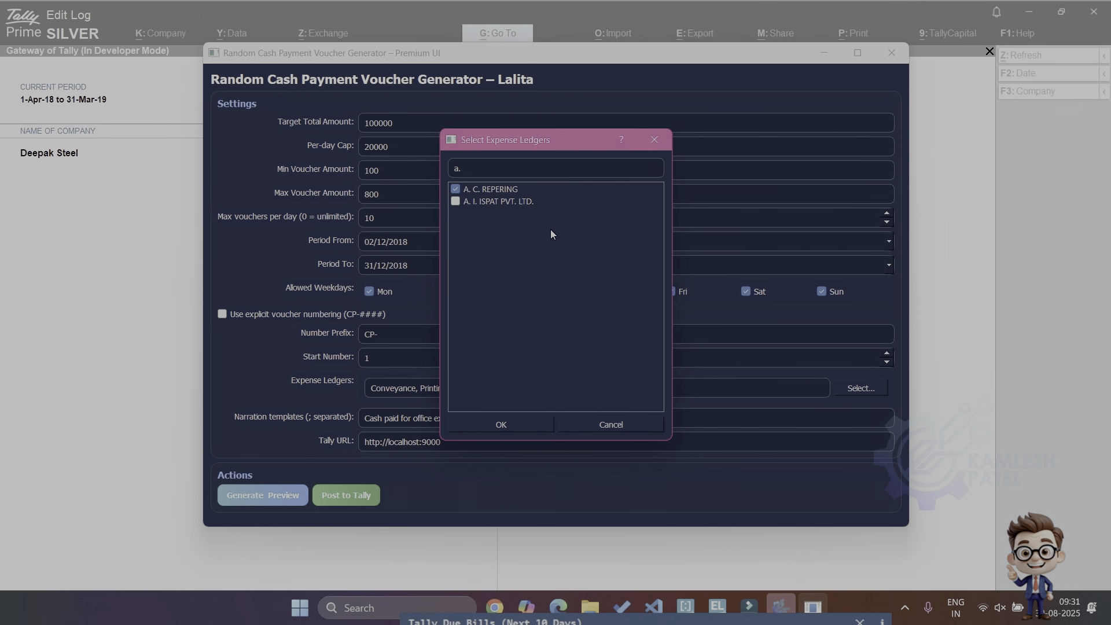
click(485, 425)
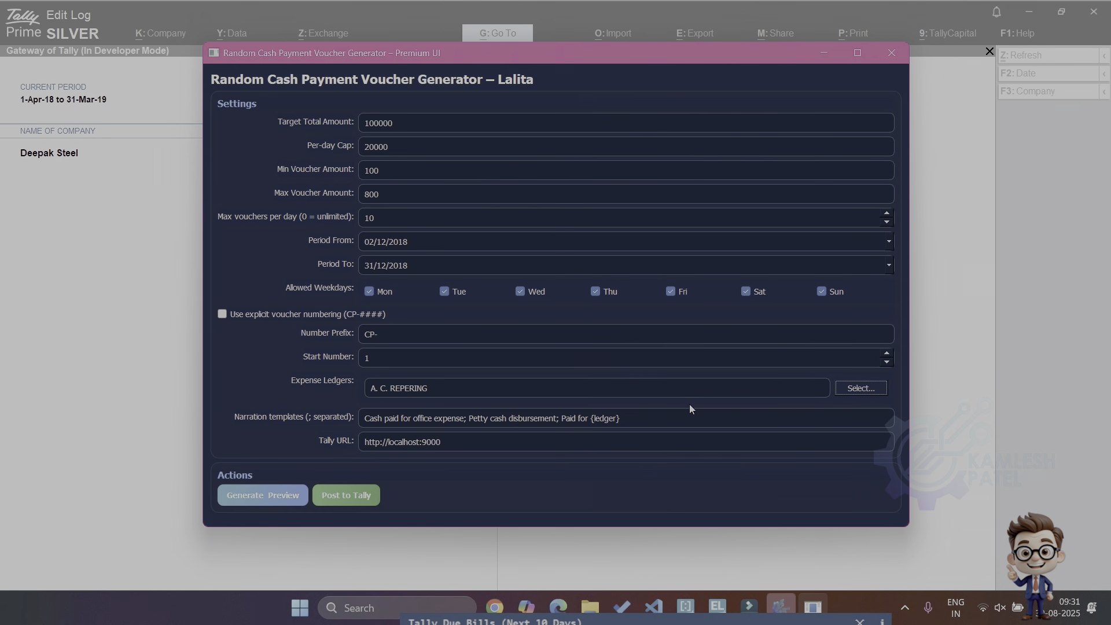
Review the narration templates, including the {ledger} placeholder, and the Tally URL
click(665, 417)
click(665, 417)
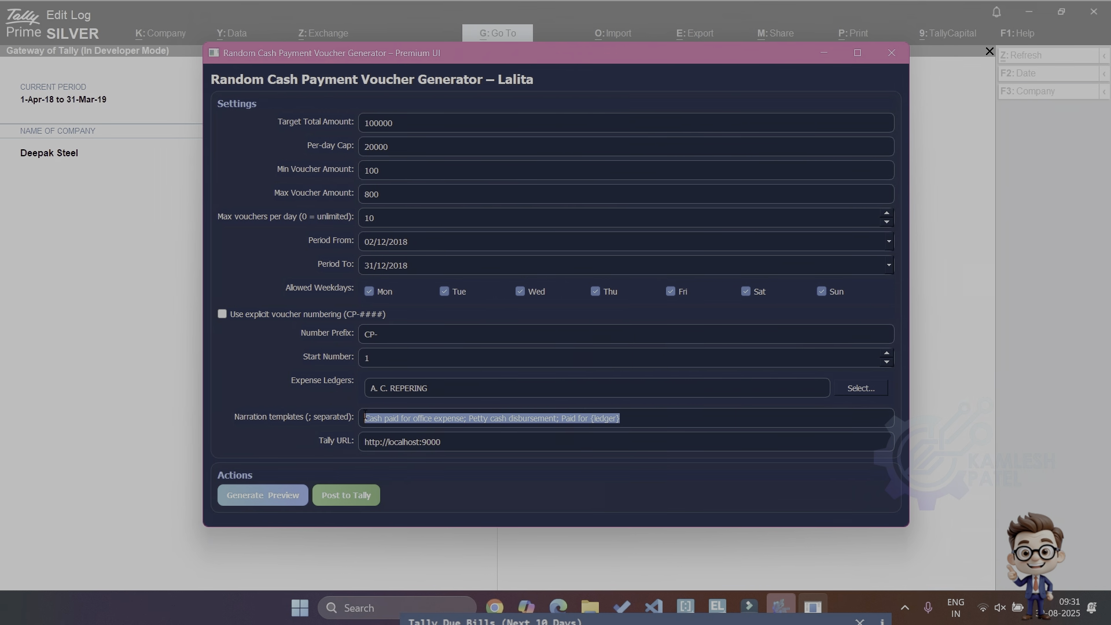
click(637, 419)
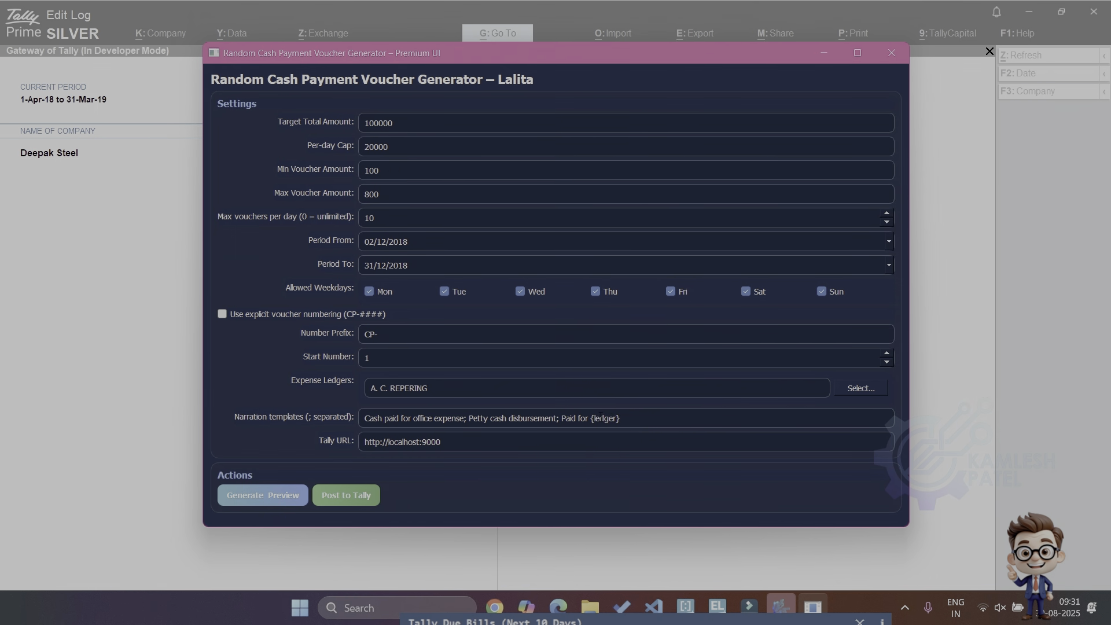
drag(623, 418, 589, 419)
click(589, 419)
drag(589, 420, 365, 419)
click(588, 418)
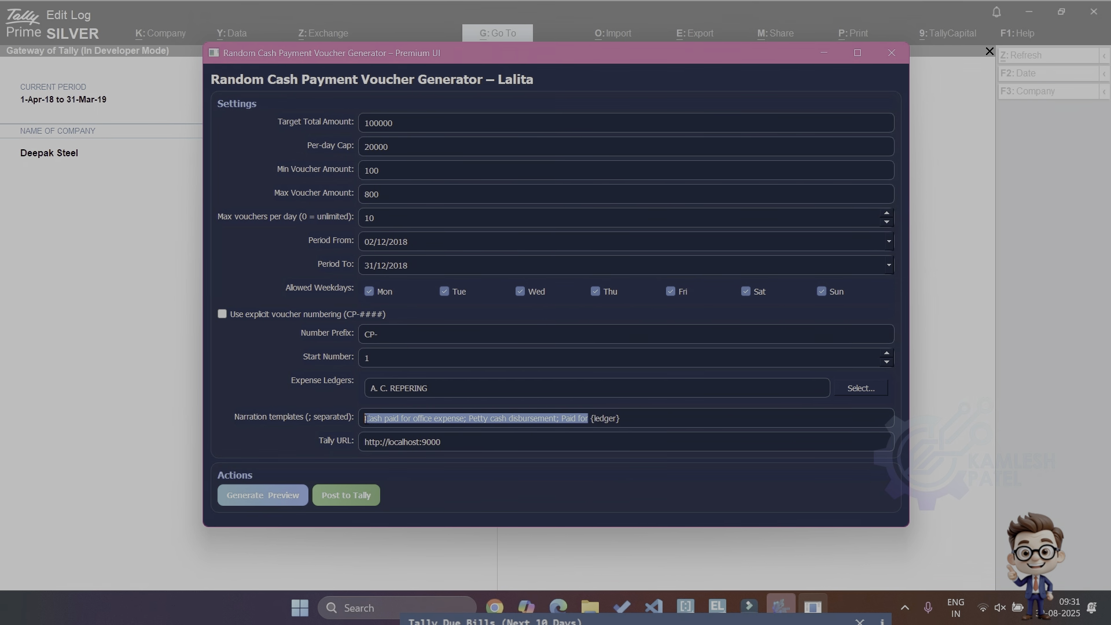
click(650, 417)
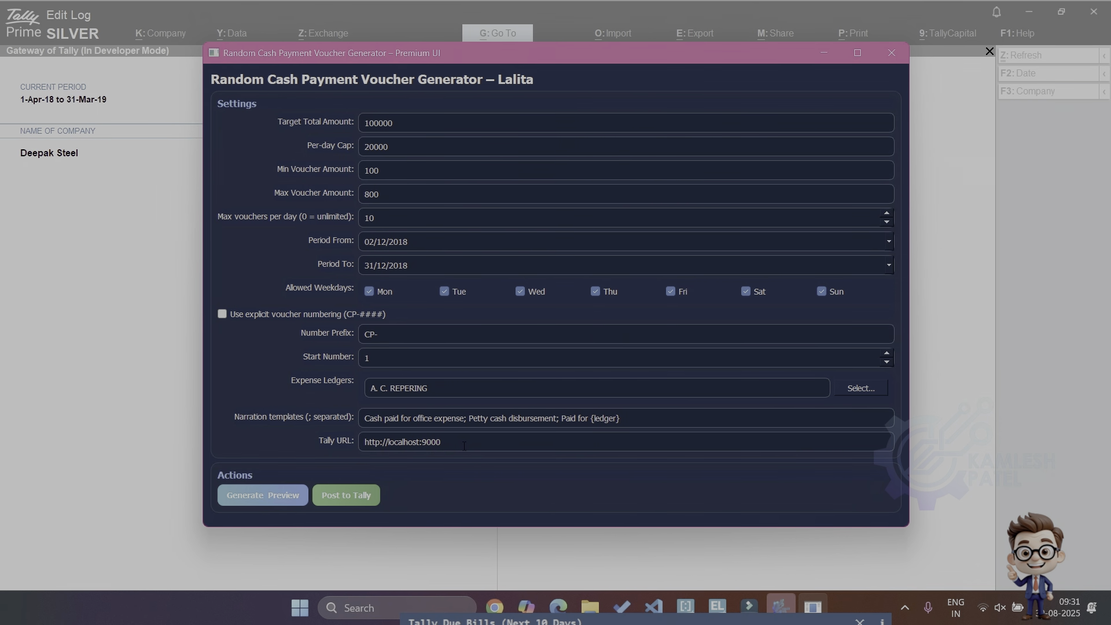
click(464, 446)
click(469, 444)
Check the open company in TallyPrime, return to the voucher generator and generate the voucher preview
click(1064, 173)
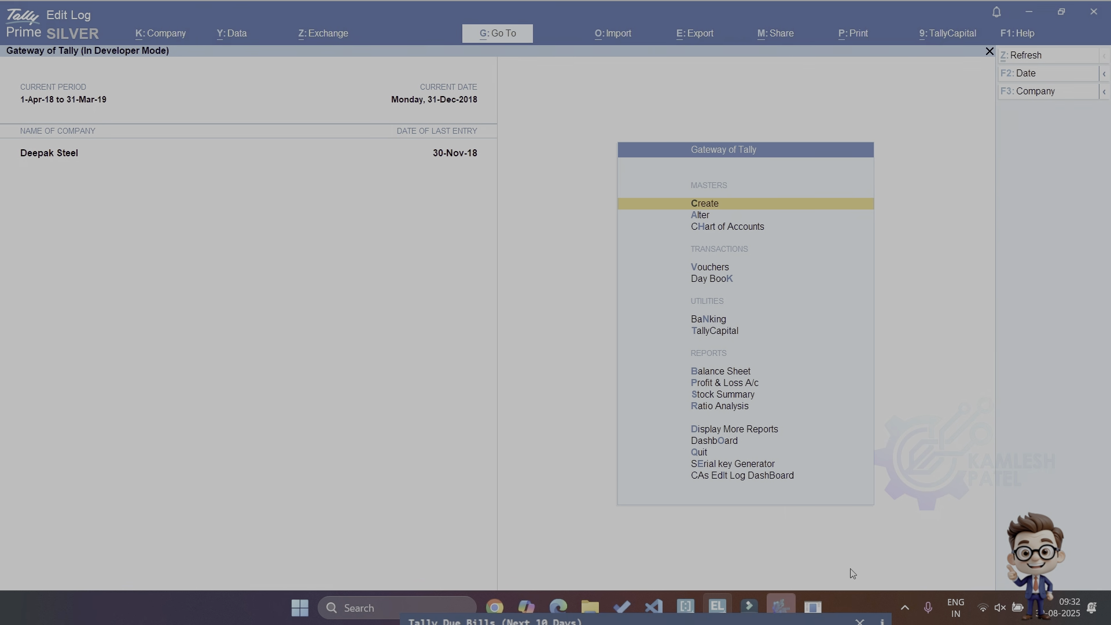
click(812, 608)
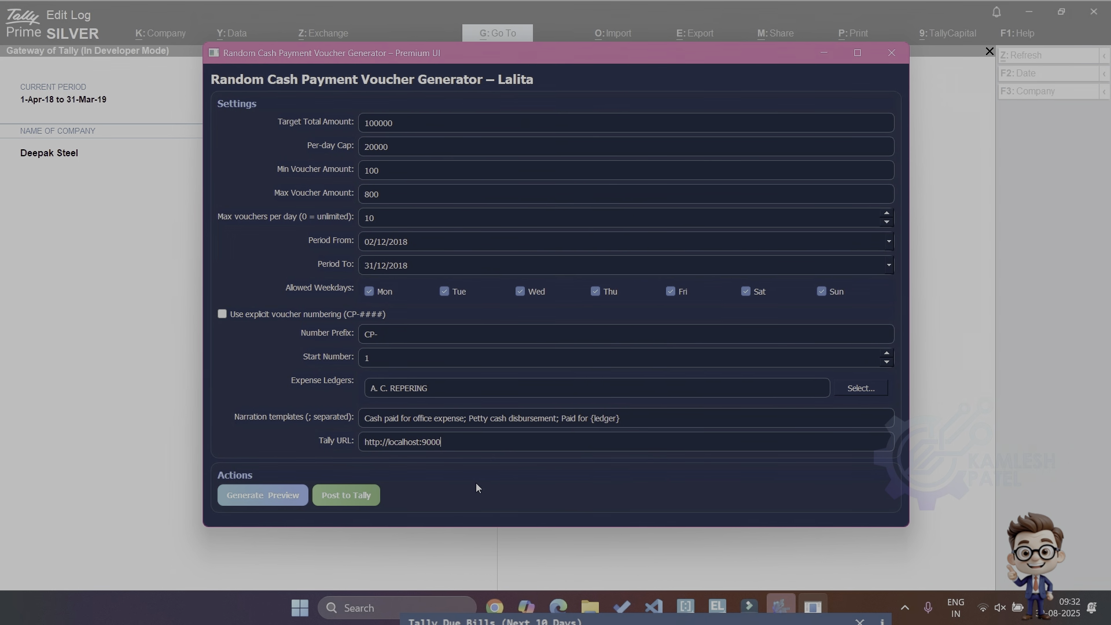
click(249, 498)
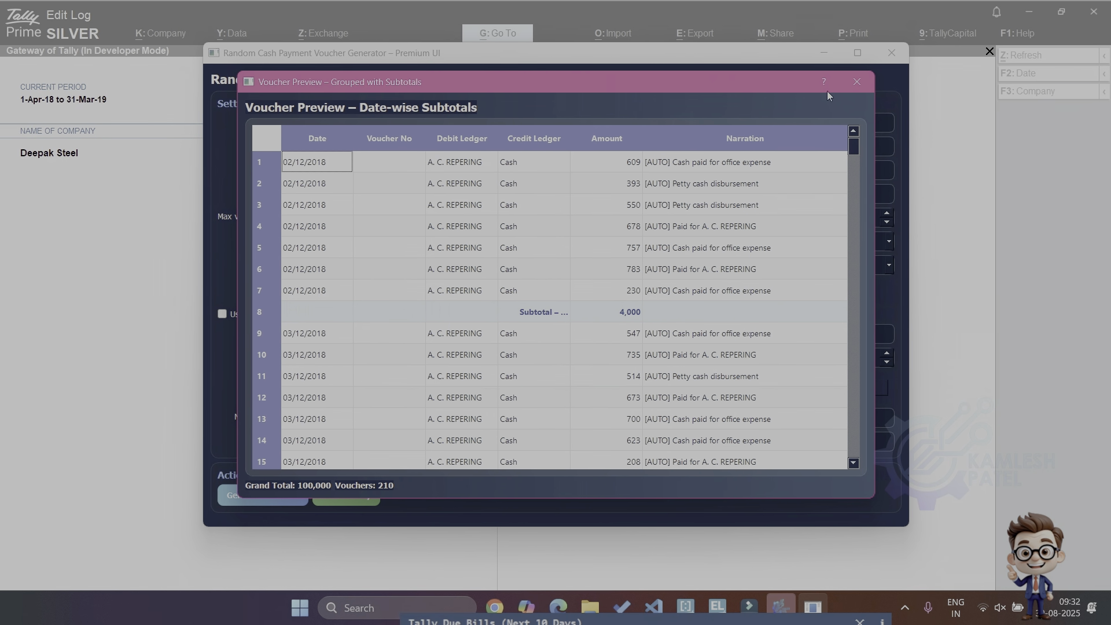
Examine the previewed vouchers' dates, ledgers, amounts, narrations and date-wise subtotals
click(762, 182)
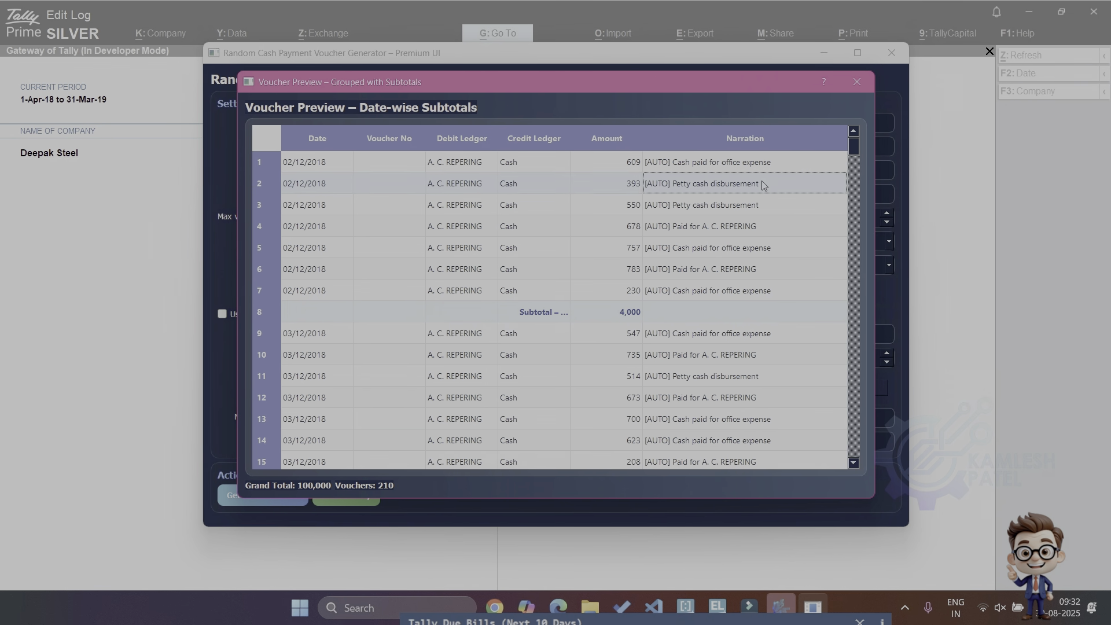
key(Down)
key(Down)
key(Down)
key(Down)
key(Up)
key(Up)
key(Up)
key(Up)
key(Up)
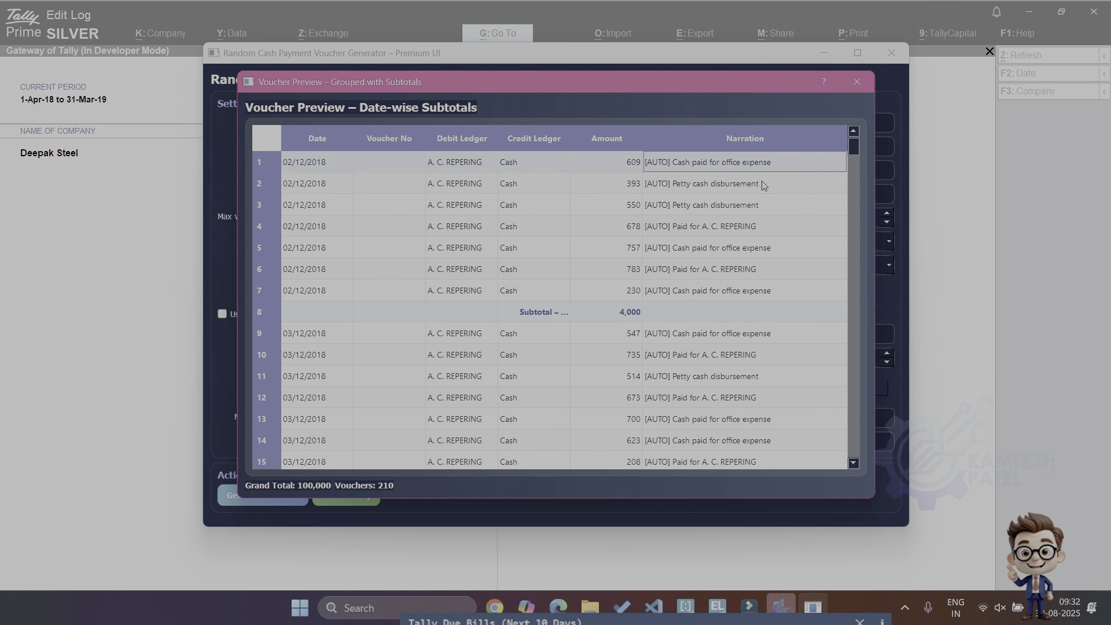
key(Left)
key(Left)
key(Left)
key(Left)
key(Left)
key(Down)
key(Down)
key(Down)
key(Down)
key(Down)
key(Down)
key(Down)
key(Down)
key(Down)
key(Down)
key(Down)
key(Down)
key(Down)
key(Down)
key(Down)
key(Down)
key(Down)
key(Down)
key(Down)
key(Down)
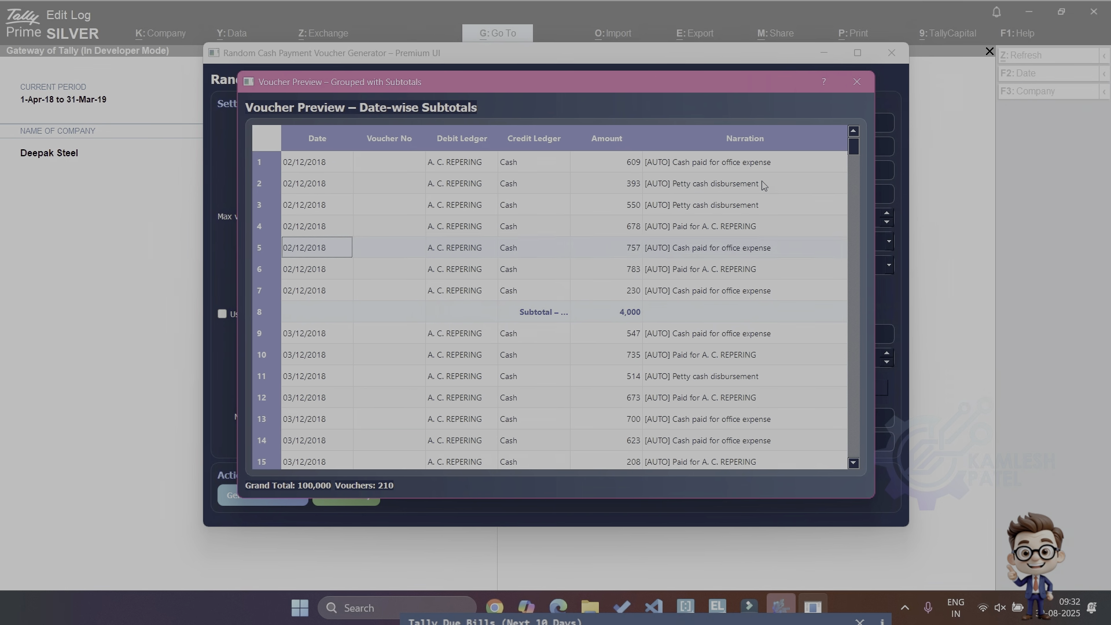
key(Down)
key(Up)
key(Up)
key(Up)
key(Up)
key(Up)
key(Up)
key(Up)
key(Up)
key(Up)
key(Up)
key(Up)
key(Up)
key(Up)
key(Up)
key(Up)
key(Up)
key(Up)
key(Up)
key(Up)
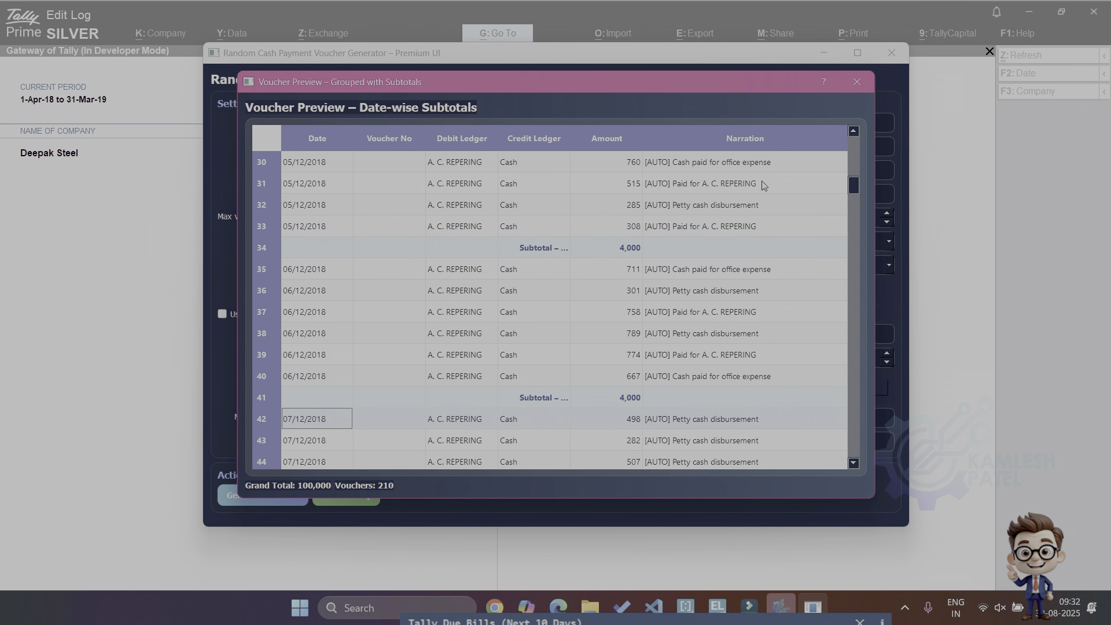
key(Up)
key(Up)
key(Up)
key(Up)
key(Up)
key(Up)
key(Up)
key(Up)
key(Up)
key(Up)
key(Up)
key(Up)
key(Up)
key(Up)
key(Up)
key(Up)
key(Up)
key(Up)
key(Up)
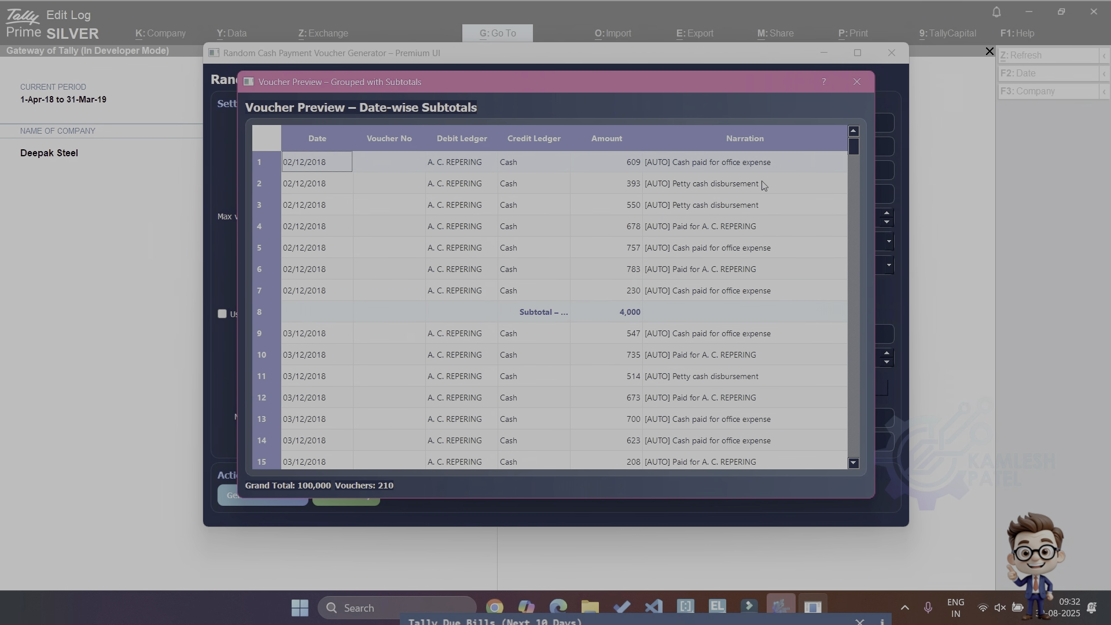
click(749, 170)
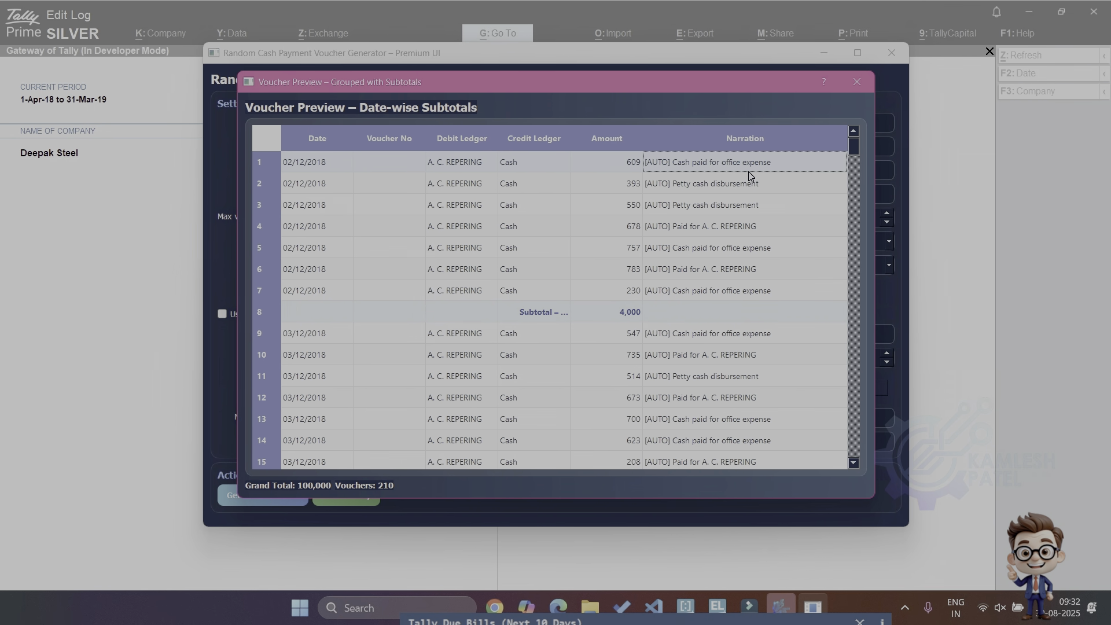
key(Left)
key(Left)
key(Left)
key(Left)
key(Left)
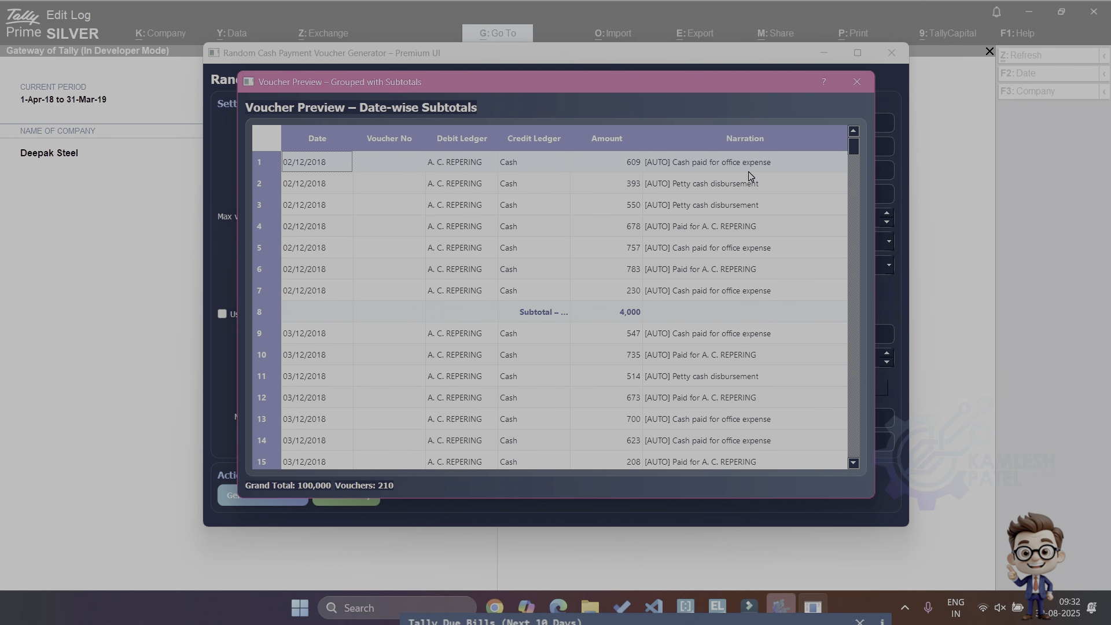
Go through the rest of the voucher preview down to the 31/12/2018 rows, checking the entries and subtotal for each date
key(Down)
key(Down)
key(Down)
key(Down)
key(Down)
key(Down)
key(Up)
key(Up)
key(Up)
key(Up)
key(Up)
key(Up)
key(Down)
key(Down)
key(Down)
key(Down)
key(Down)
key(Down)
key(Down)
key(Down)
key(Down)
key(Down)
key(Down)
key(Down)
key(Down)
key(Down)
key(Down)
key(Down)
key(Down)
key(Down)
key(Down)
key(Down)
key(Down)
key(Down)
key(Down)
key(Down)
key(Down)
key(Down)
key(Down)
key(Down)
key(Down)
key(Down)
key(Down)
key(Down)
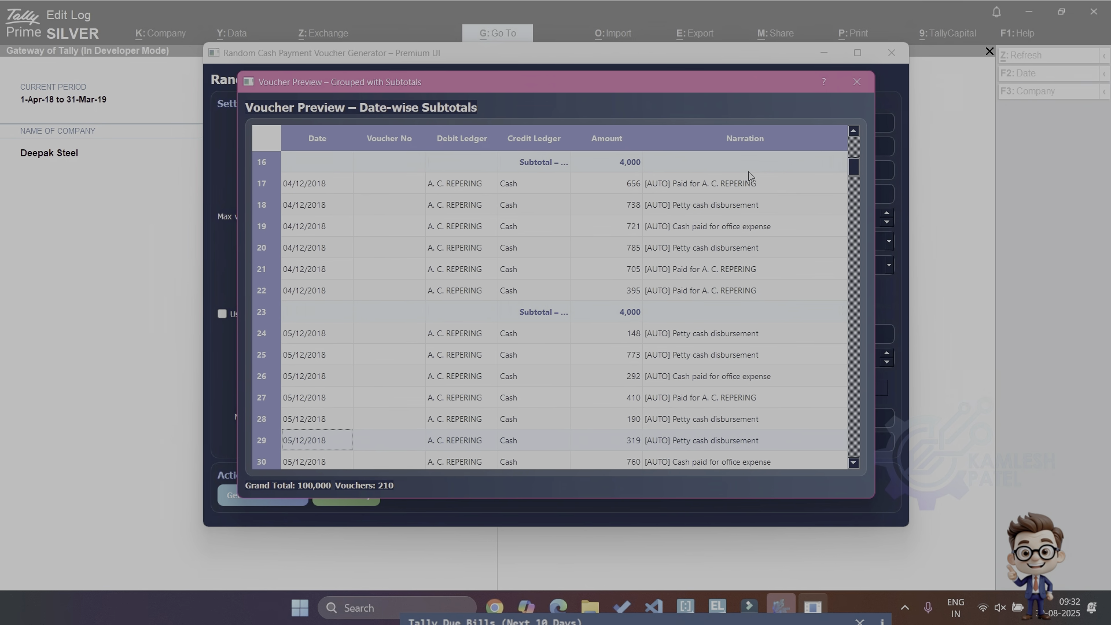
key(Down)
key(Down)
key(Down)
key(Down)
key(Down)
key(Down)
key(Down)
key(Down)
key(Down)
key(Down)
key(Down)
key(Down)
key(Down)
key(Down)
key(Down)
key(Down)
key(Down)
key(Down)
key(Down)
key(Down)
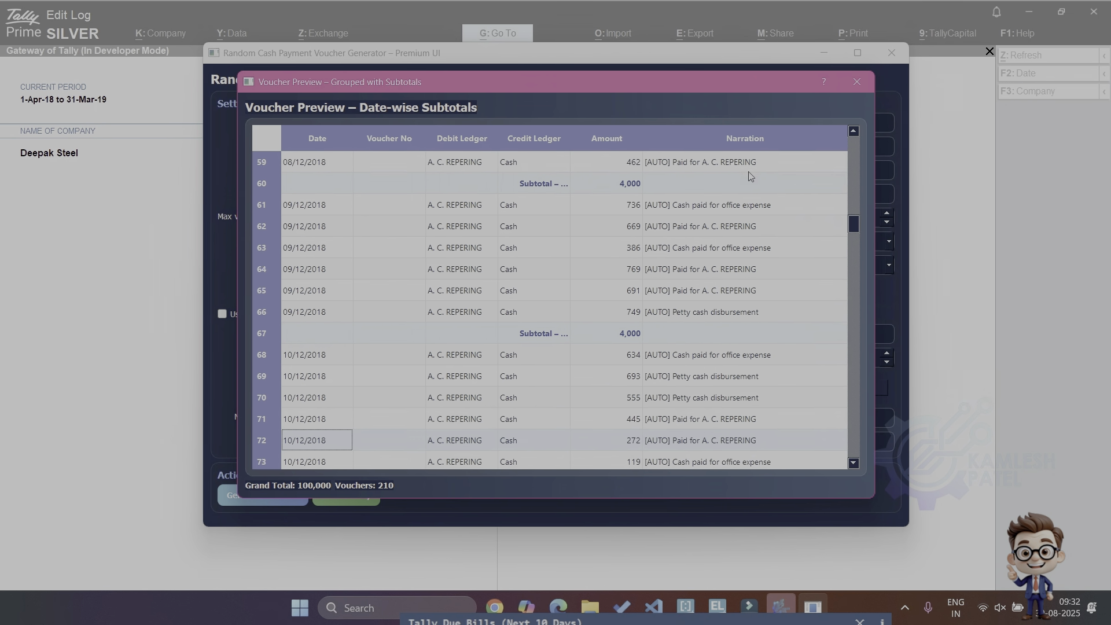
key(Down)
key(Down)
key(Down)
key(Down)
key(Down)
key(Down)
key(Down)
key(Down)
key(Down)
key(Down)
key(Down)
key(Down)
key(Down)
key(Down)
key(Down)
key(Down)
key(Down)
key(Down)
key(Down)
key(Down)
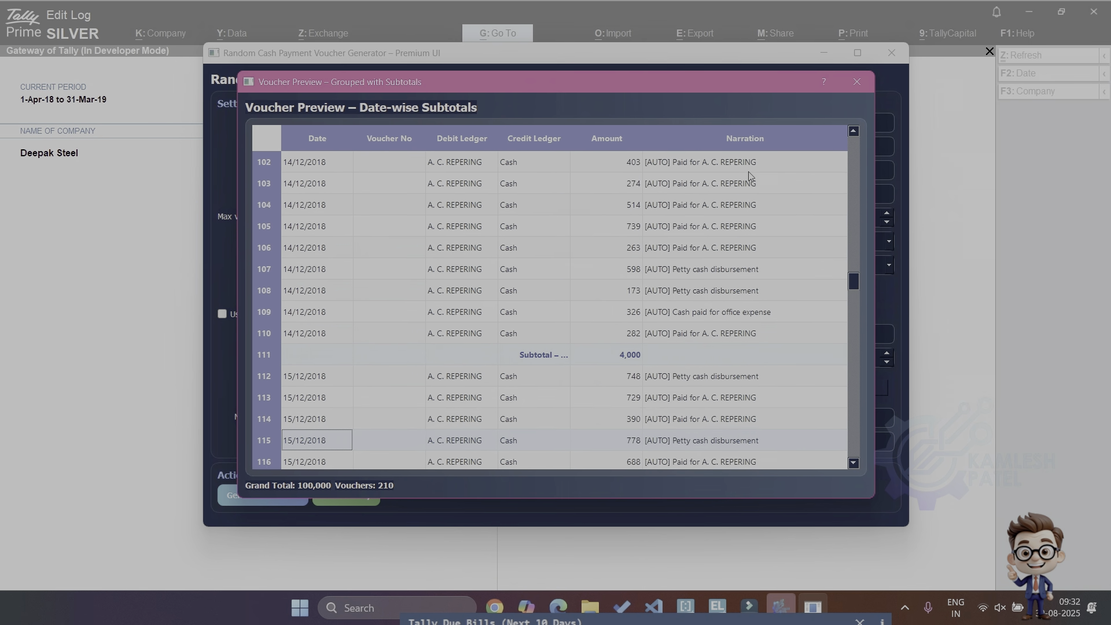
key(Down)
key(Down)
key(Down)
key(Down)
key(Down)
key(Down)
key(Down)
key(Down)
key(Down)
key(Down)
key(Down)
key(Down)
key(Down)
key(Down)
key(Down)
key(Down)
key(Down)
key(Down)
key(Down)
key(Down)
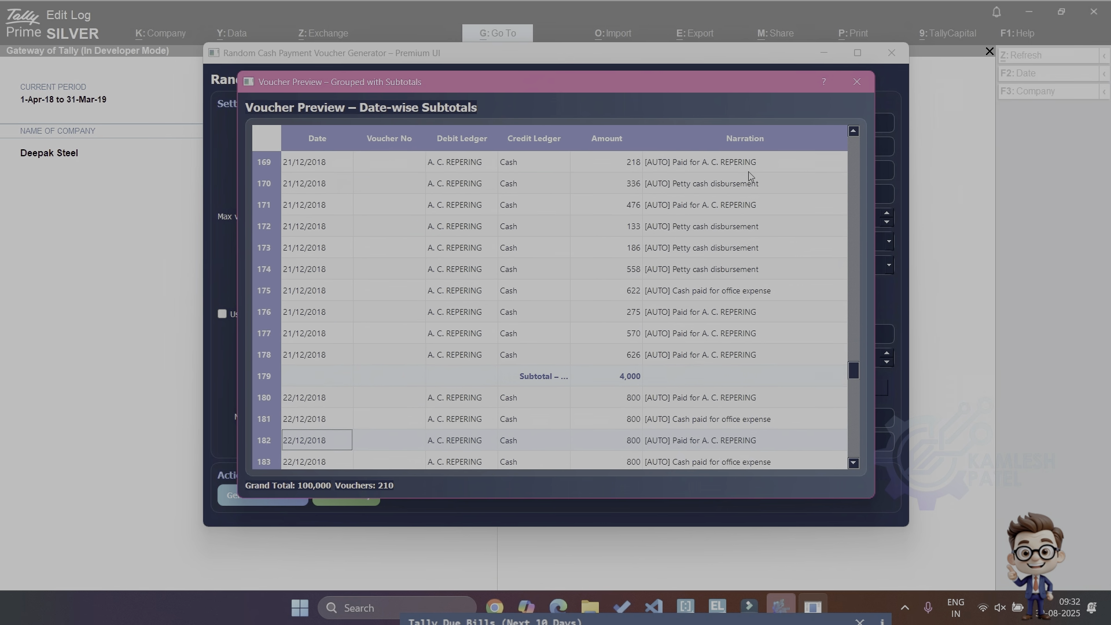
key(Down)
key(Down)
key(Down)
key(Down)
key(Down)
key(Down)
key(Down)
key(Down)
key(Down)
key(Down)
key(Down)
key(Down)
key(Down)
key(Down)
key(Down)
key(Down)
key(Down)
key(Down)
key(Down)
key(Down)
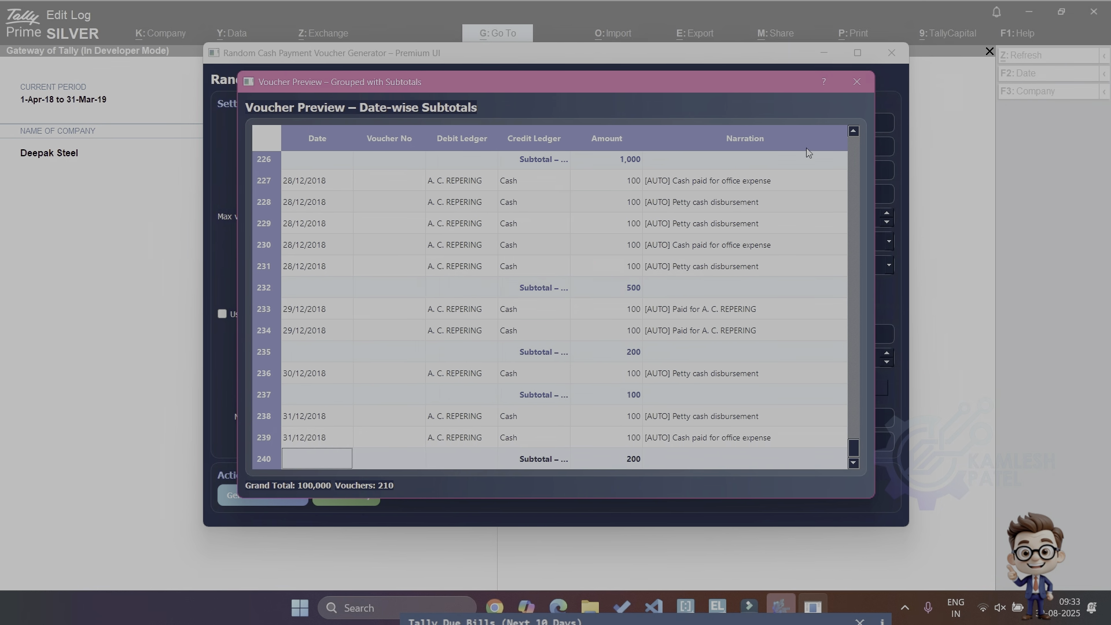
Post the previewed cash payment vouchers to Tally and minimise the voucher generator to return to TallyPrime
click(856, 84)
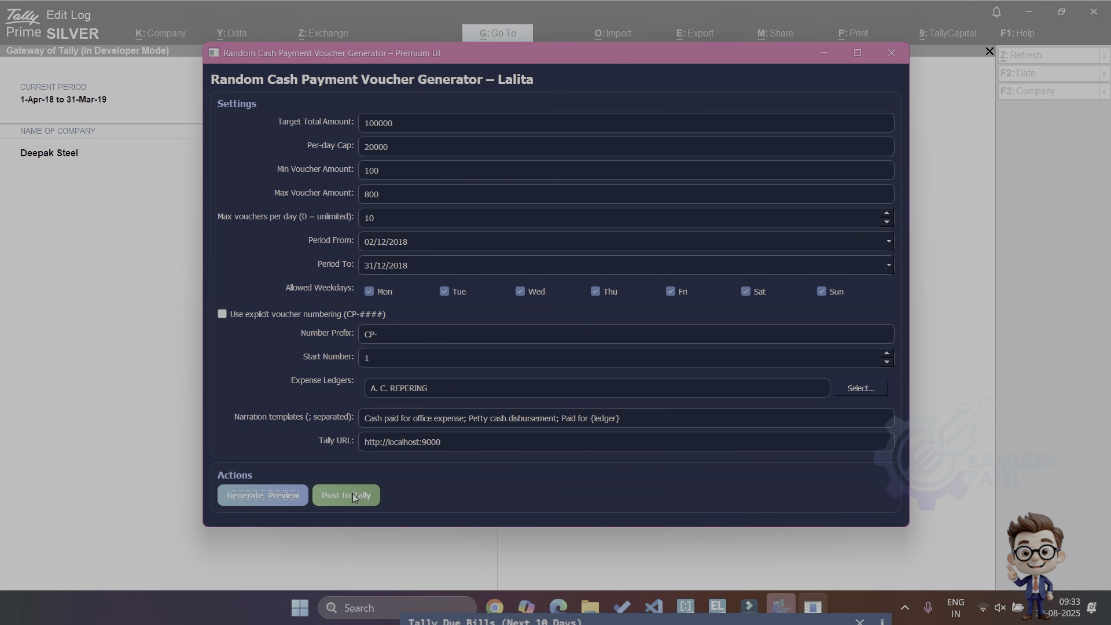
click(354, 496)
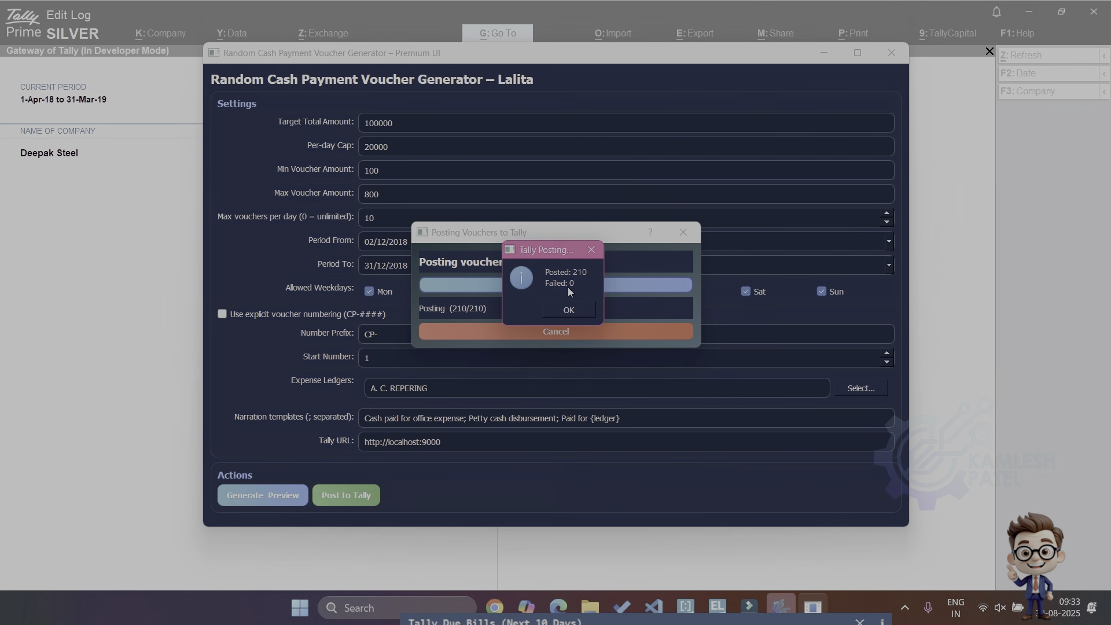
click(564, 308)
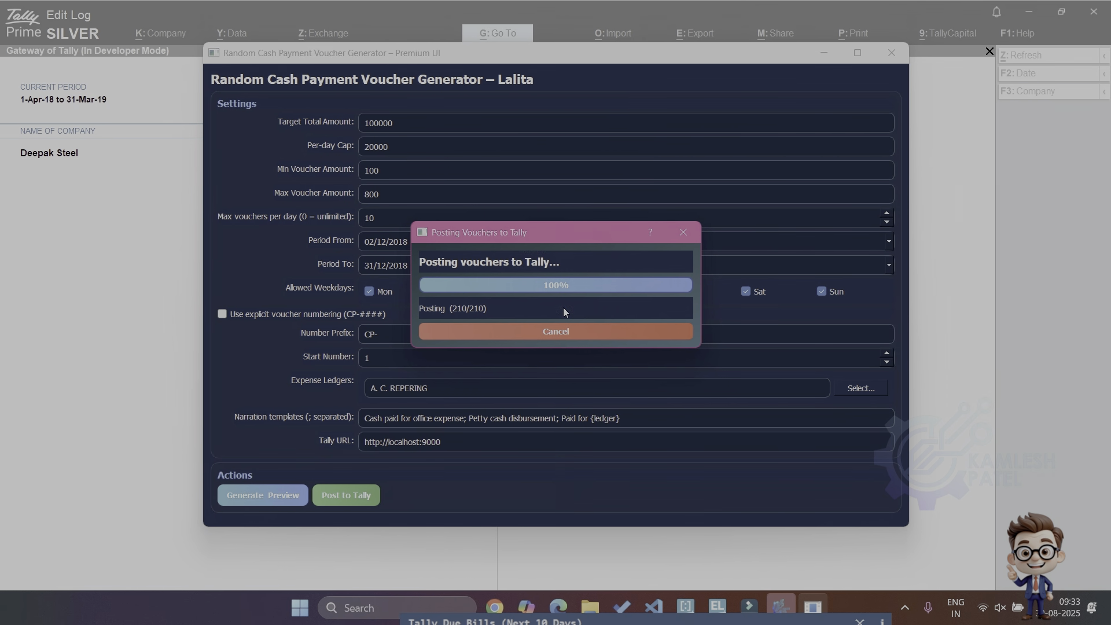
click(682, 234)
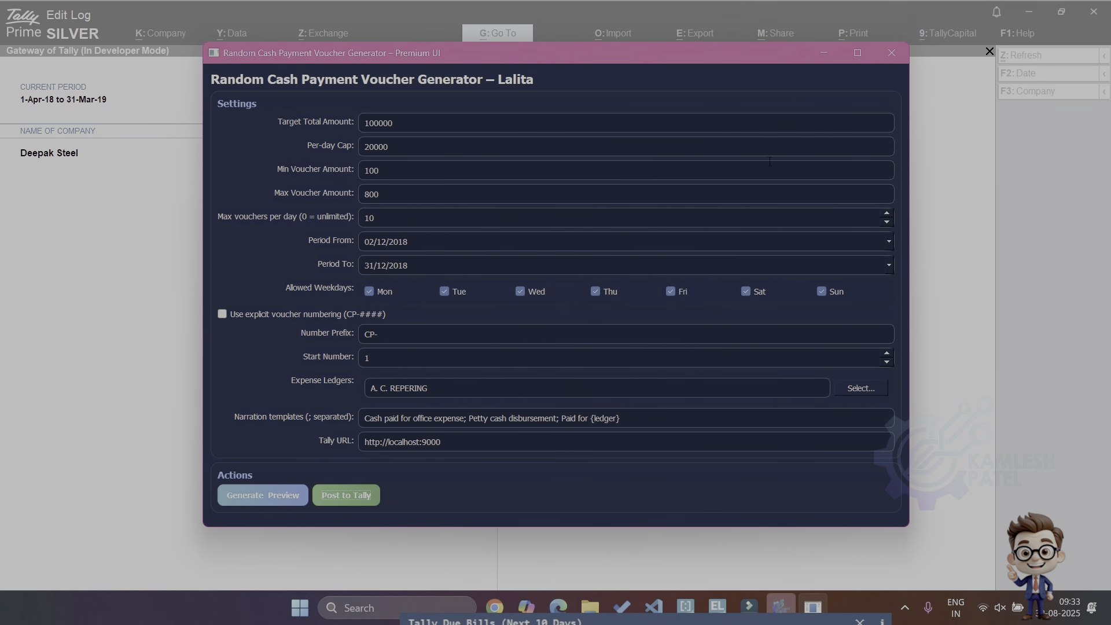
click(824, 52)
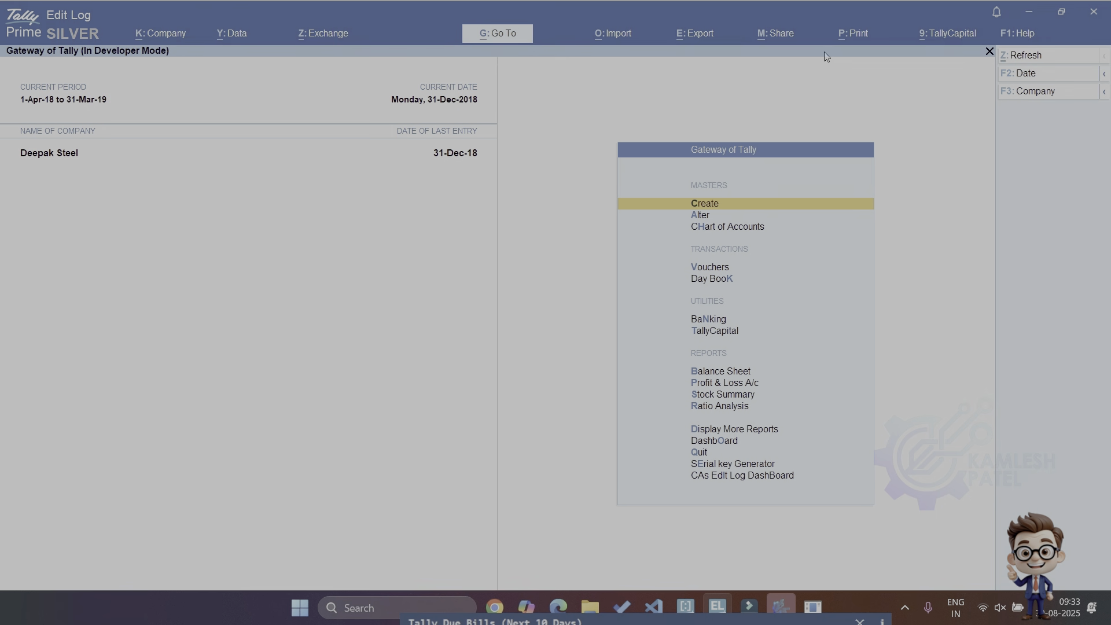
click(491, 358)
key(d)
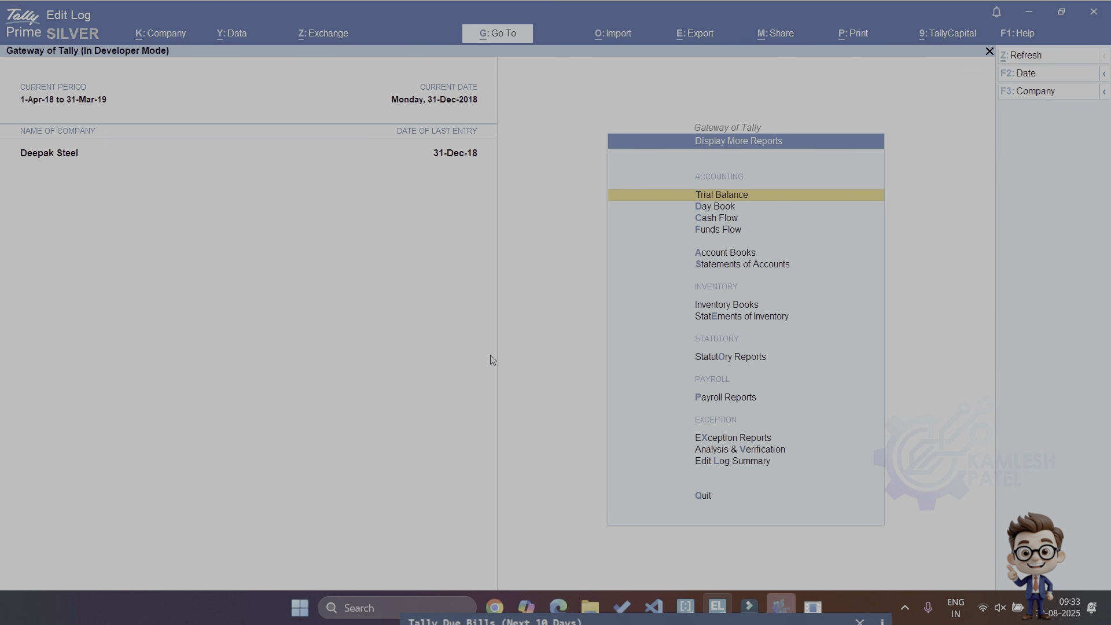
key(a)
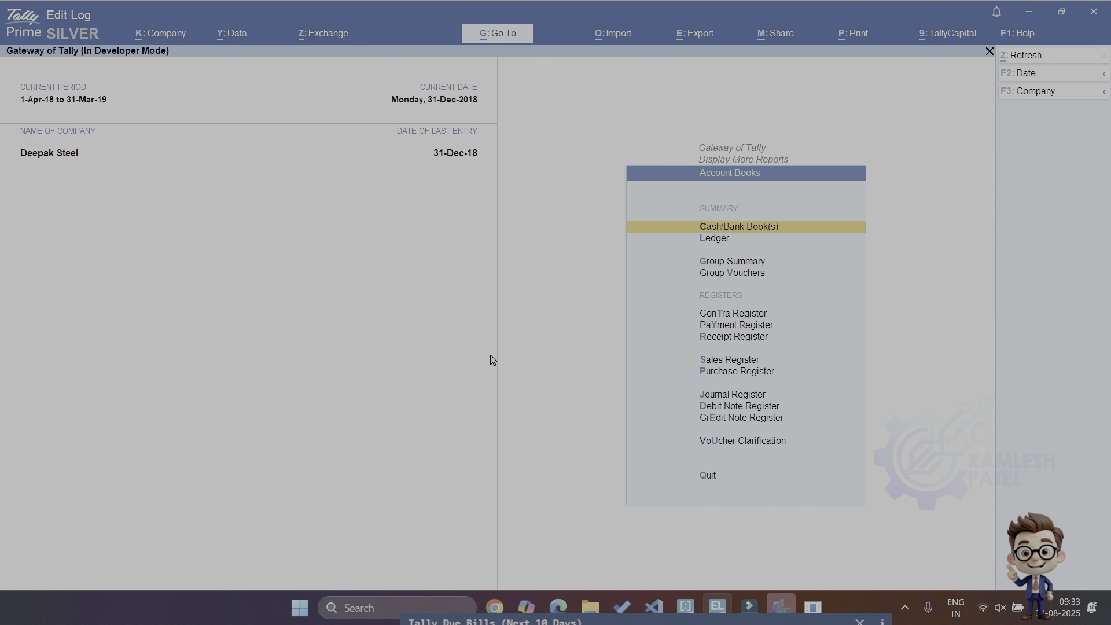
key(Escape)
key(Escape)
key(Escape)
key(Escape)
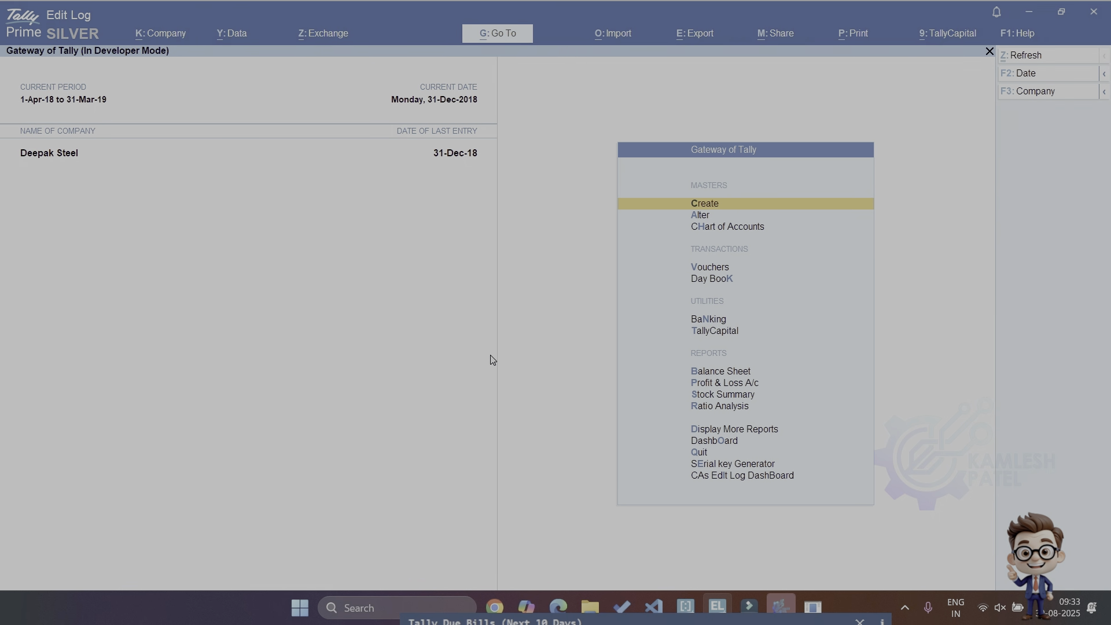
Open the Day Book and set its period from 1-12-2018 to 31-12-2018 to list the posted payment vouchers
key(k)
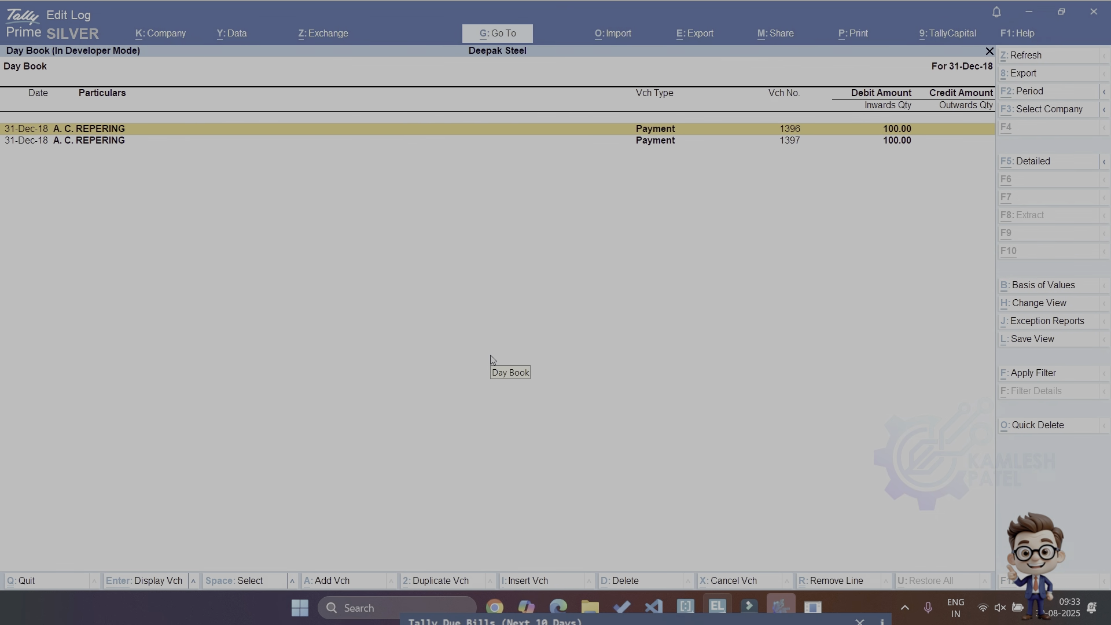
key(F2)
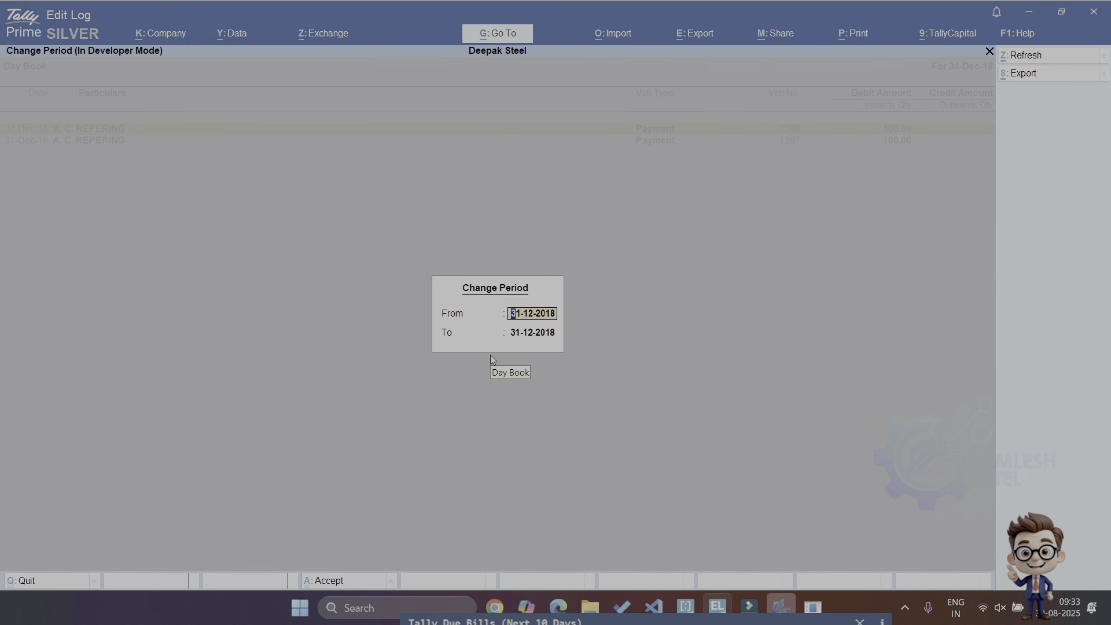
text(1)
text(-12)
key(Return)
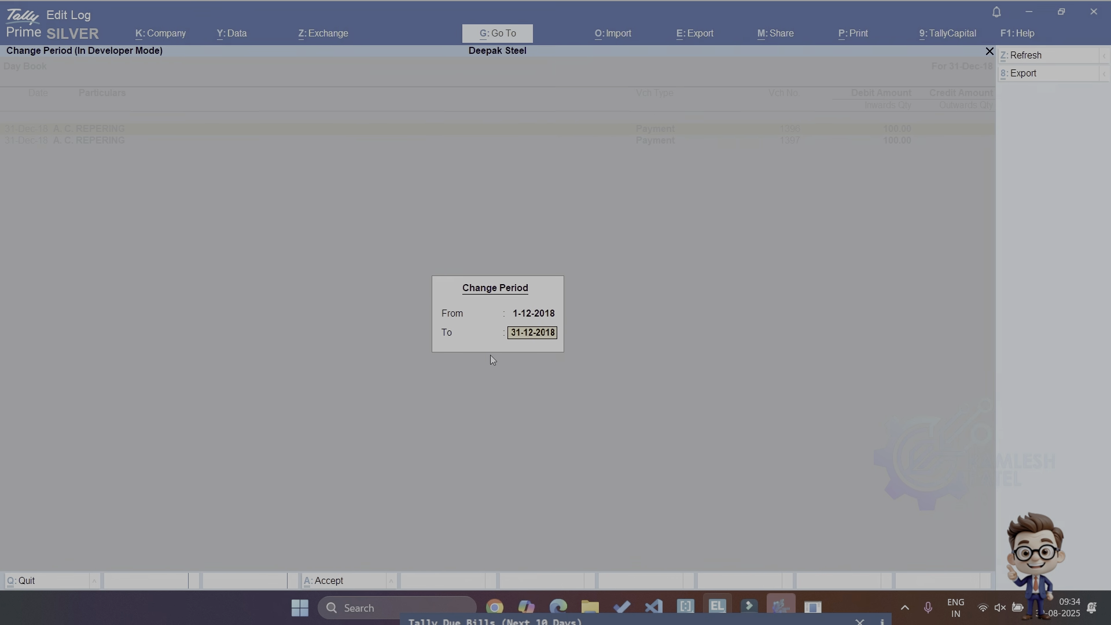
key(Return)
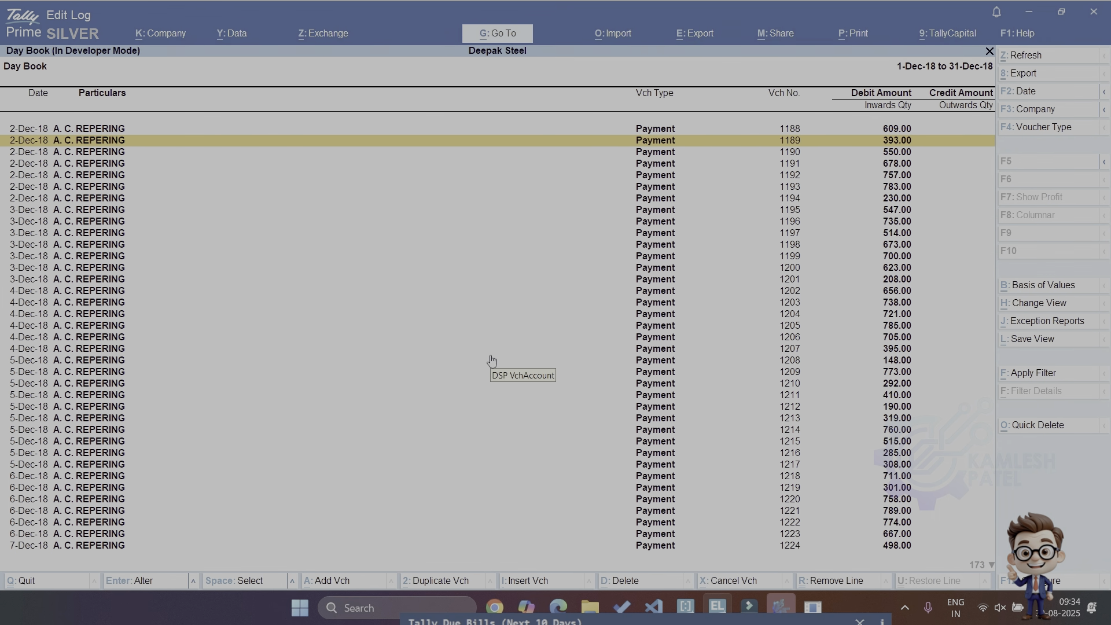
Examine the posted December payment vouchers in the Day Book, checking dates, voucher numbers and amounts, and close the report
key(Down)
key(Down)
key(Down)
key(Down)
key(Down)
key(Down)
key(Down)
key(Down)
key(Down)
key(Down)
key(Down)
key(Down)
key(Down)
key(Down)
key(Down)
key(Down)
key(Down)
key(Down)
key(Down)
key(Down)
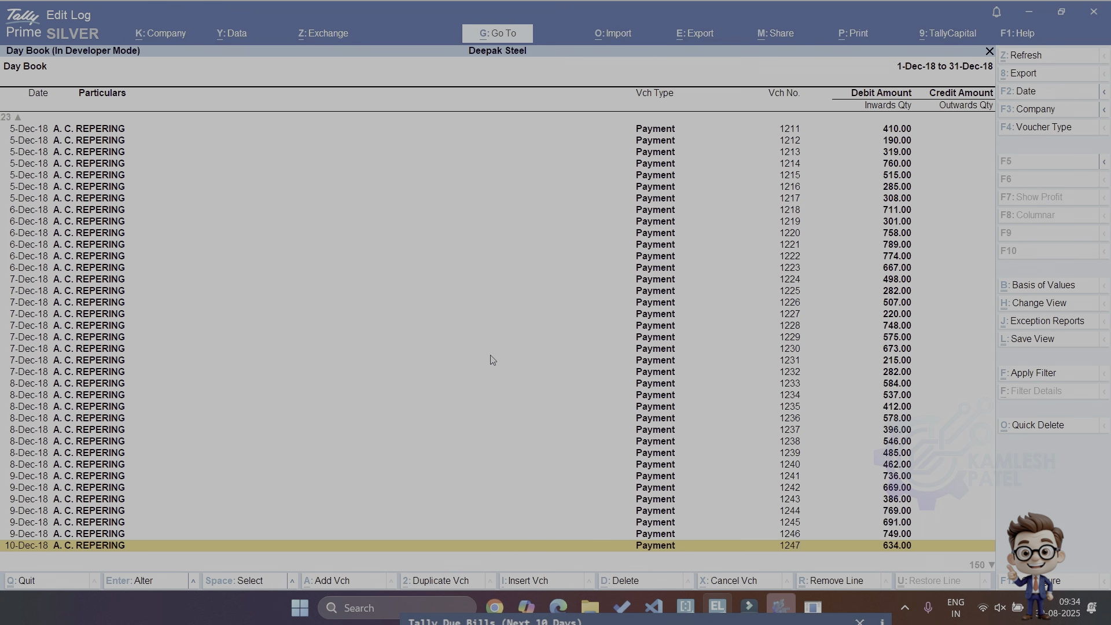
key(Down)
key(Down)
key(Down)
key(Down)
key(Down)
key(Down)
key(Down)
key(Down)
key(Down)
key(Down)
key(Down)
key(Down)
key(Down)
key(Down)
key(Down)
key(Down)
key(Down)
key(Down)
key(Down)
key(Down)
key(Escape)
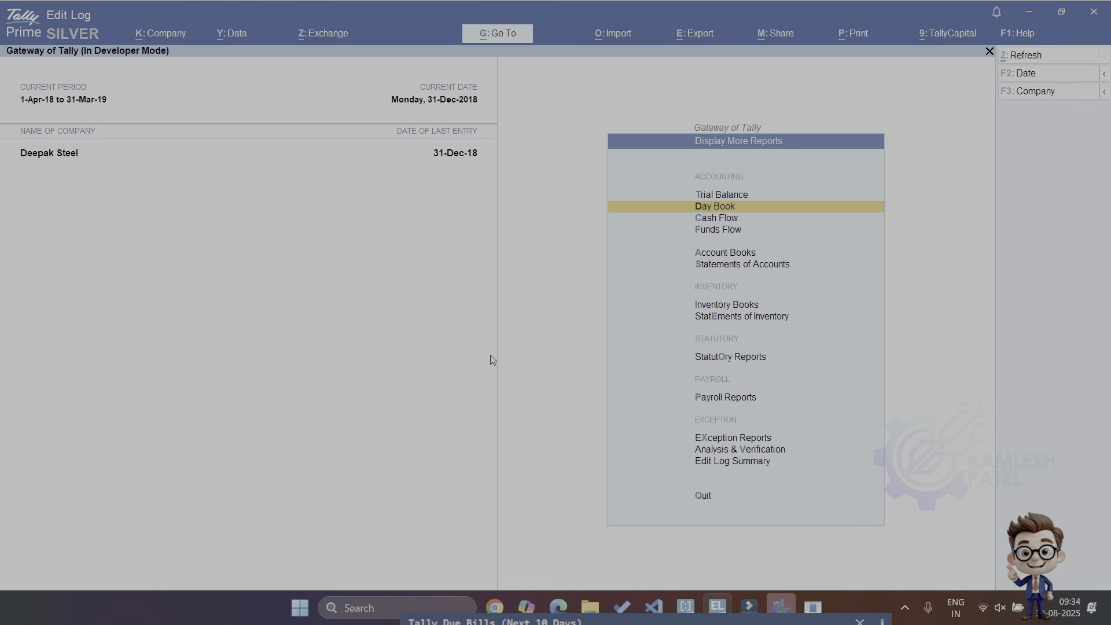
Open the ledger vouchers report for the A. C. REPERING ledger from the account books
key(Escape)
key(Escape)
key(Escape)
key(d)
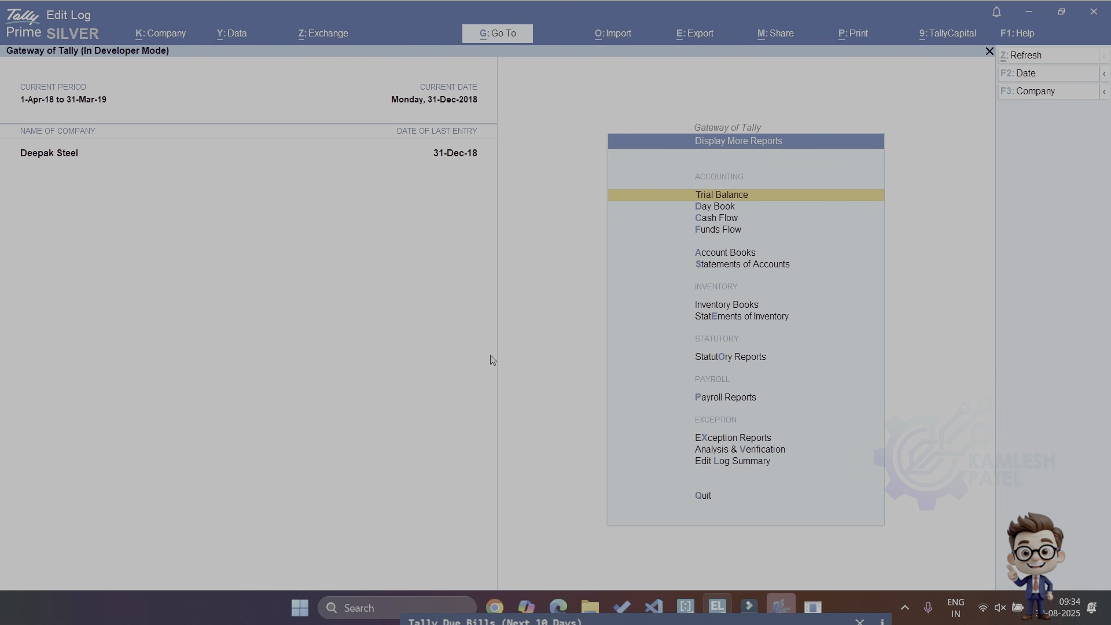
key(a)
text(l)
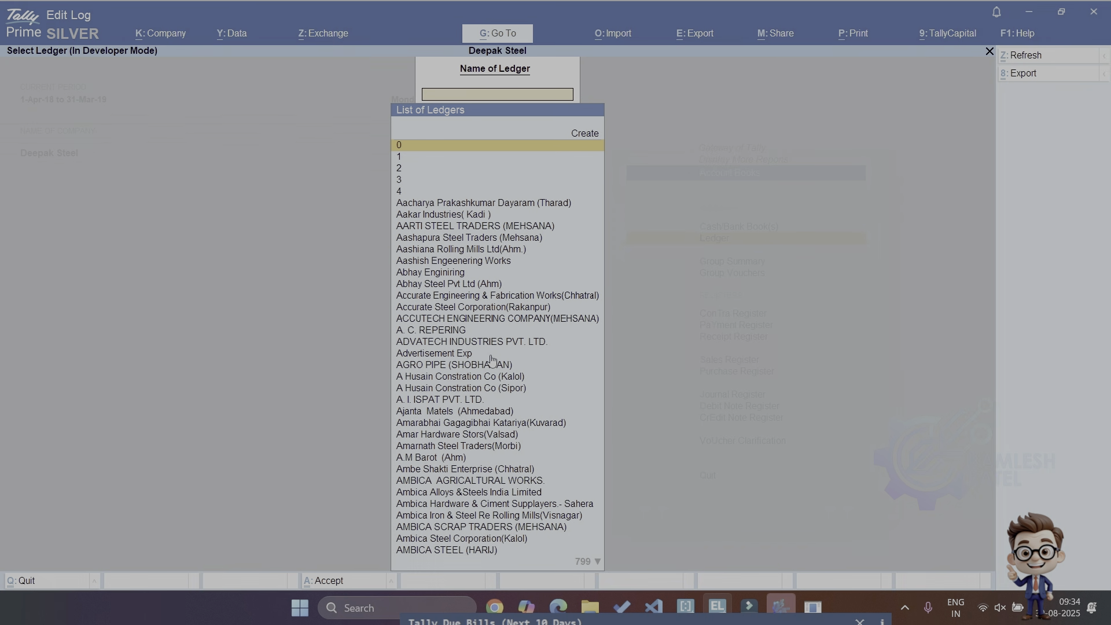
text(av)
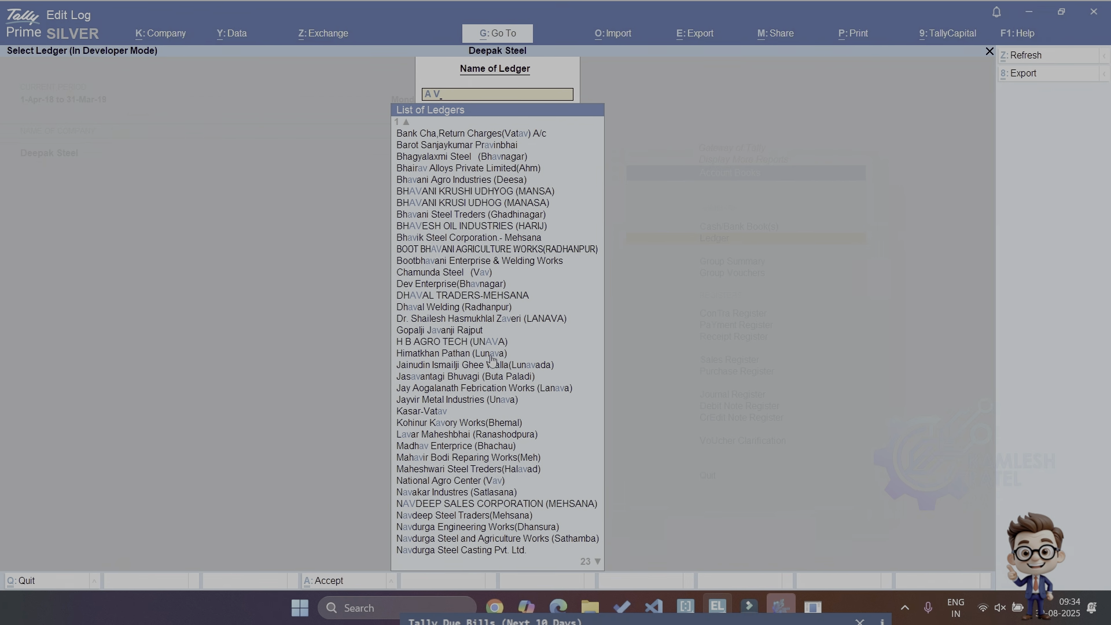
key(BackSpace)
text(c)
key(Down)
key(Down)
key(Down)
key(Down)
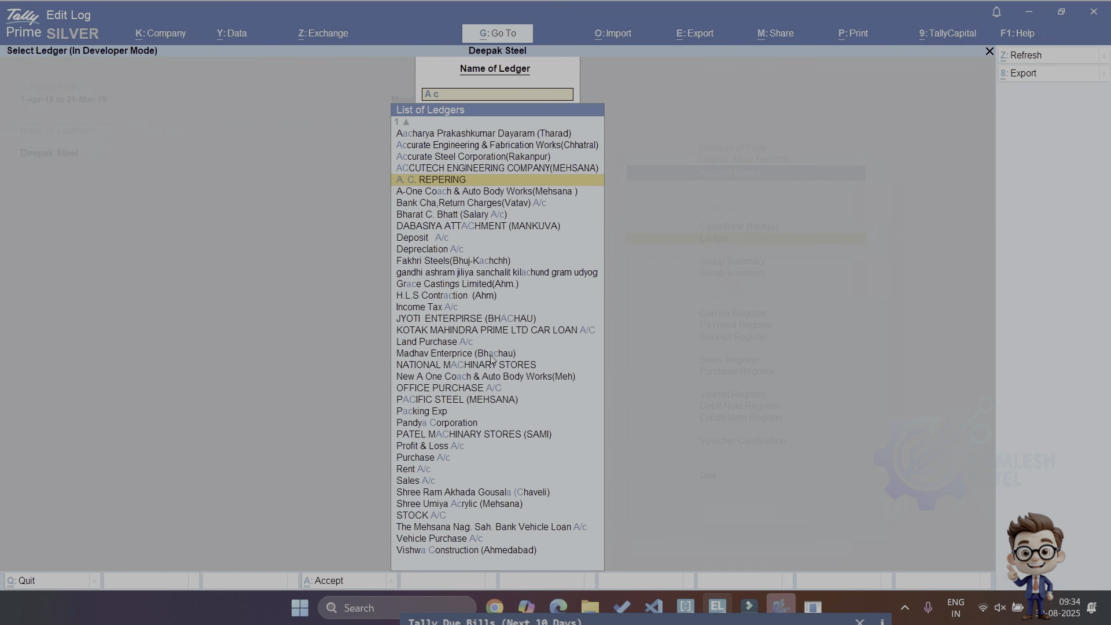
key(Return)
Review the A. C. REPERING ledger vouchers down to 31-Dec-18, checking entries and balance totals, and return to the Gateway of Tally
key(Down)
key(Down)
key(Down)
key(Down)
key(Down)
key(Down)
key(Down)
key(Down)
key(Down)
key(Down)
key(Down)
key(Down)
key(Down)
key(Down)
key(Down)
key(Down)
key(Down)
key(Down)
key(Down)
key(Down)
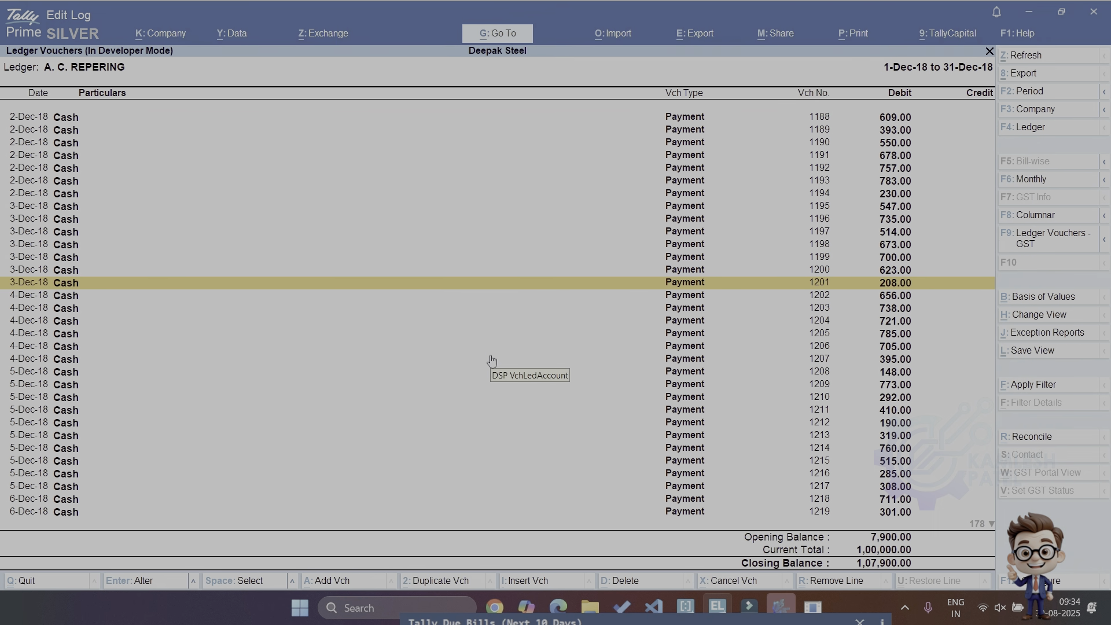
key(Down)
key(Down)
key(Down)
key(Down)
key(Down)
key(Down)
key(Down)
key(Down)
key(Down)
key(Down)
key(Down)
key(Down)
key(Down)
key(Down)
key(Down)
key(Down)
key(Down)
key(Down)
key(Down)
key(Down)
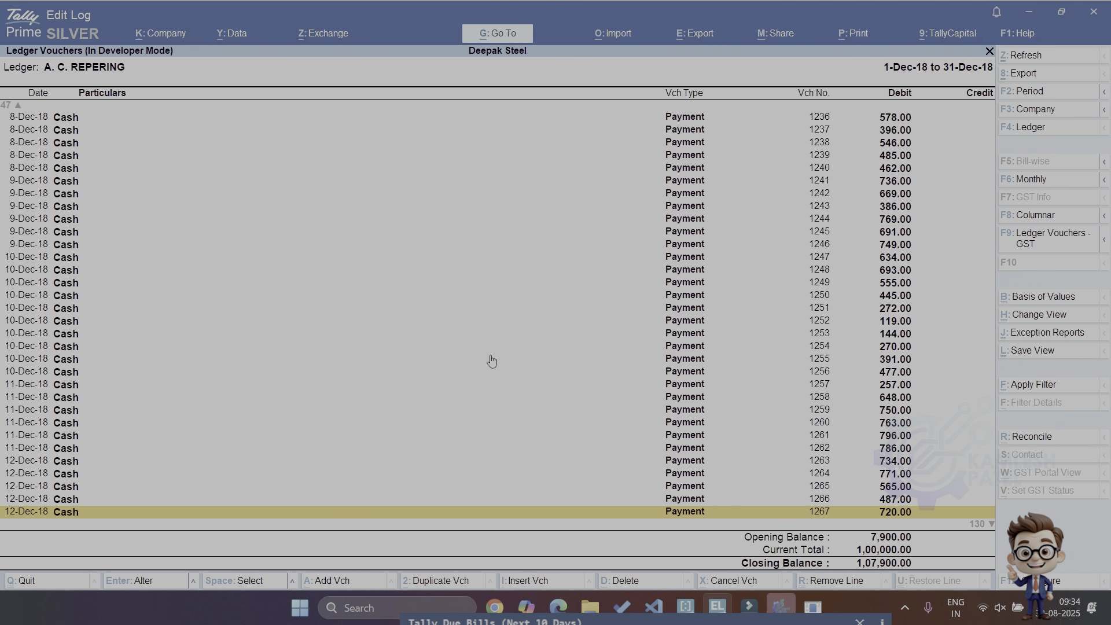
key(Down)
key(Down)
key(Down)
key(Down)
key(Down)
key(Down)
key(Down)
key(Down)
key(Down)
key(Down)
key(Down)
key(Down)
key(Down)
key(Down)
key(Down)
key(Down)
key(Down)
key(Down)
key(Down)
key(Down)
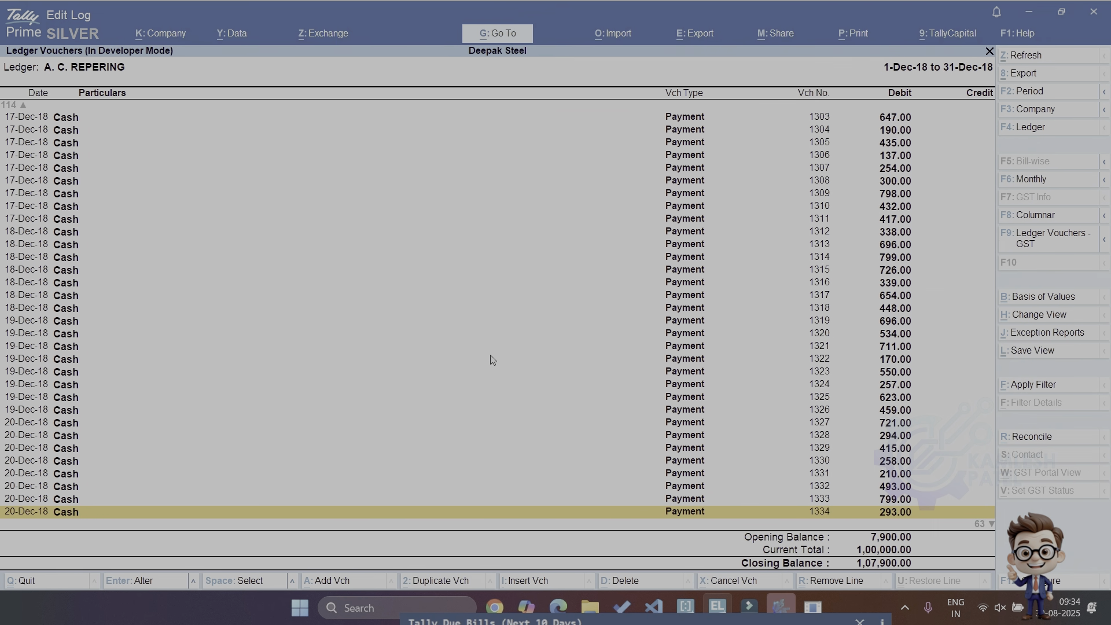
key(Down)
key(Down)
key(Down)
key(Down)
key(Down)
key(Down)
key(Down)
key(Down)
key(Down)
key(Down)
key(Down)
key(Down)
key(Down)
key(Down)
key(Down)
key(Down)
key(Down)
key(Down)
key(Down)
key(Down)
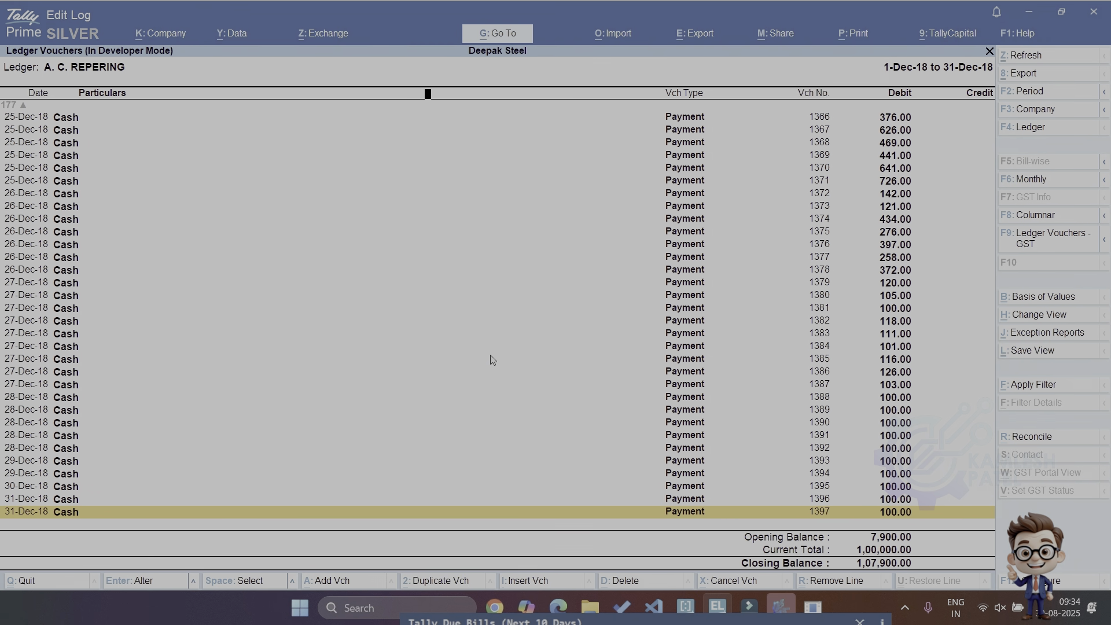
key(Escape)
key(Escape)
key(Escape)
key(Escape)
key(Escape)
key(Escape)
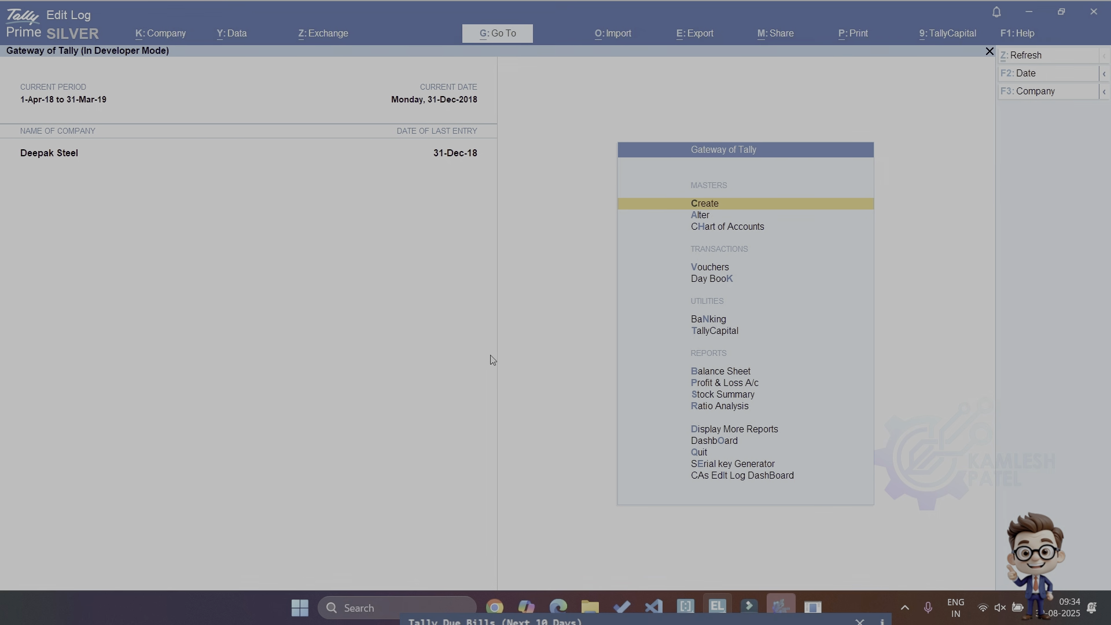
Switch to the Random Cash Payment Voucher Generator and set target total 1000000, minimum voucher amount 20 and maximum voucher amount 50
click(814, 606)
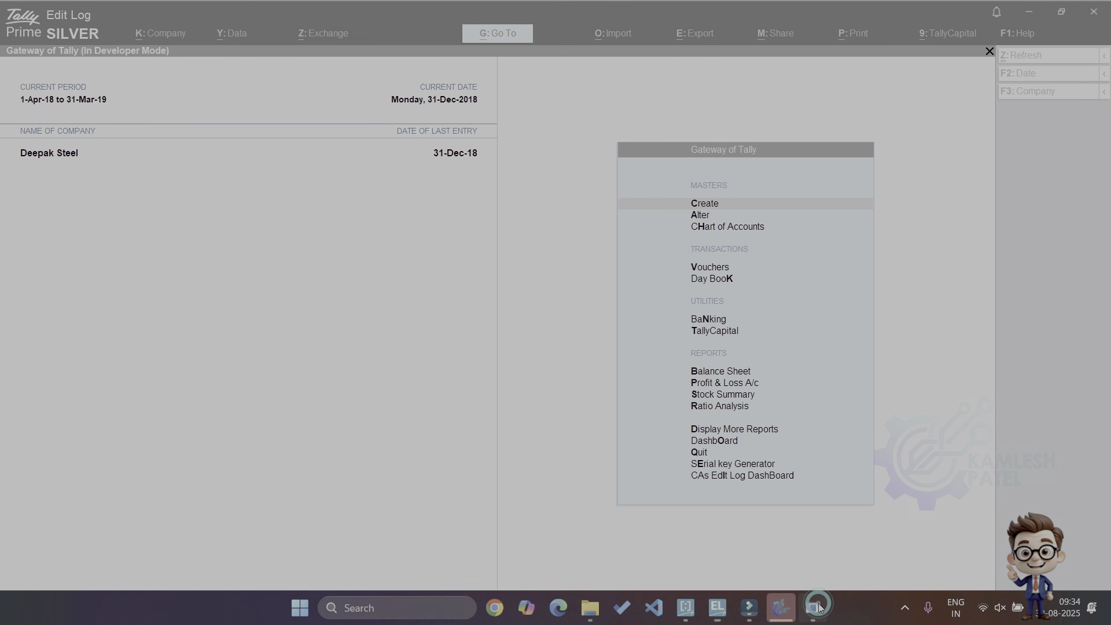
click(439, 126)
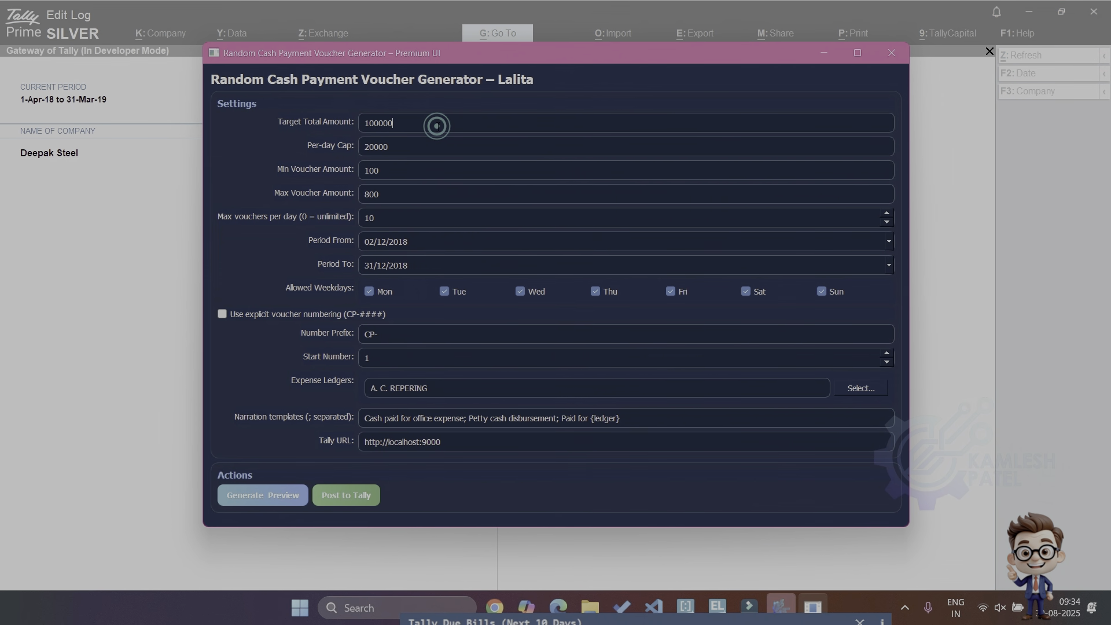
text(0)
key(Tab)
key(Tab)
text(20)
text(50)
Limit the vouchers per day to 5, try to generate the preview, and dismiss the message
key(Tab)
text(5)
key(Tab)
key(Tab)
key(Tab)
key(Tab)
key(Tab)
key(Tab)
key(Tab)
key(Tab)
key(Tab)
key(Tab)
key(Tab)
click(284, 496)
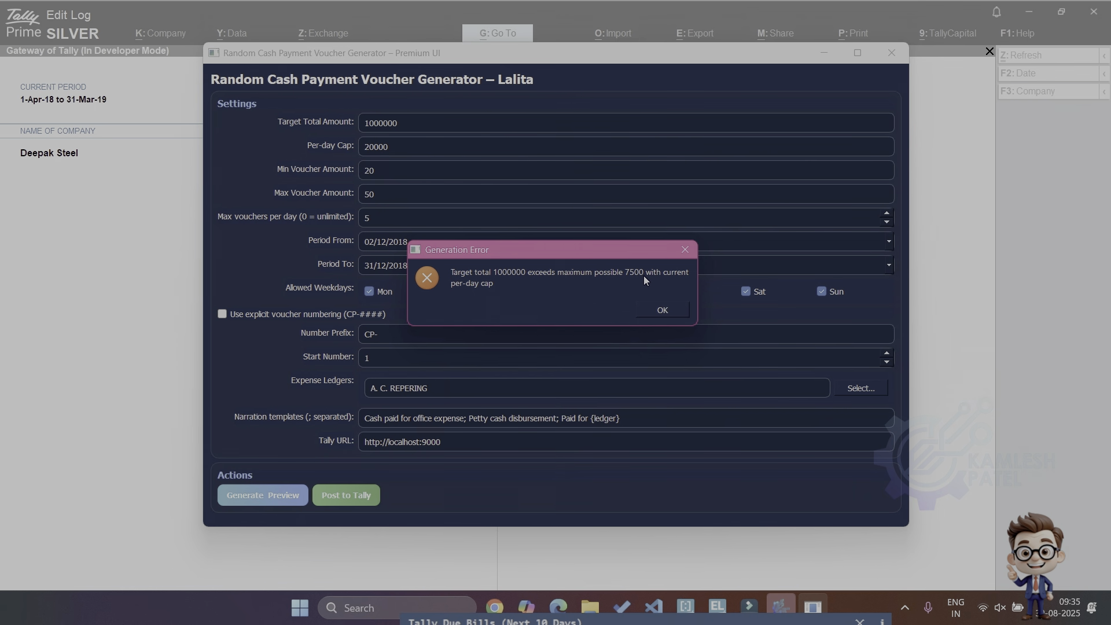
click(686, 249)
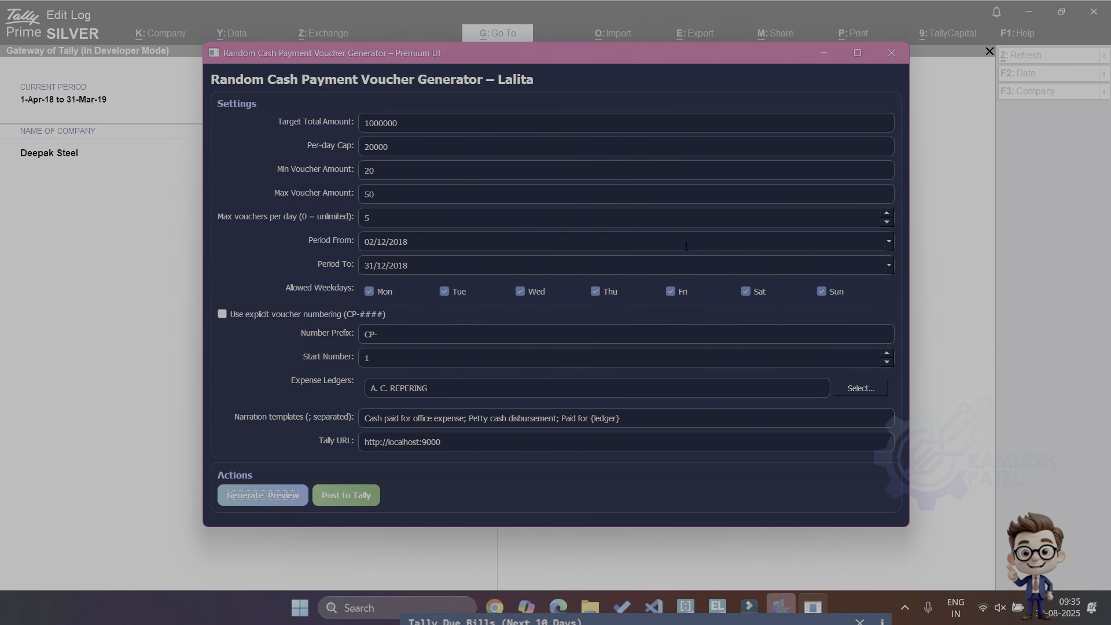
Raise the maximum vouchers per day to 50, try generating the preview again, and dismiss the message
click(471, 147)
click(419, 217)
key(BackSpace)
text(50)
click(248, 493)
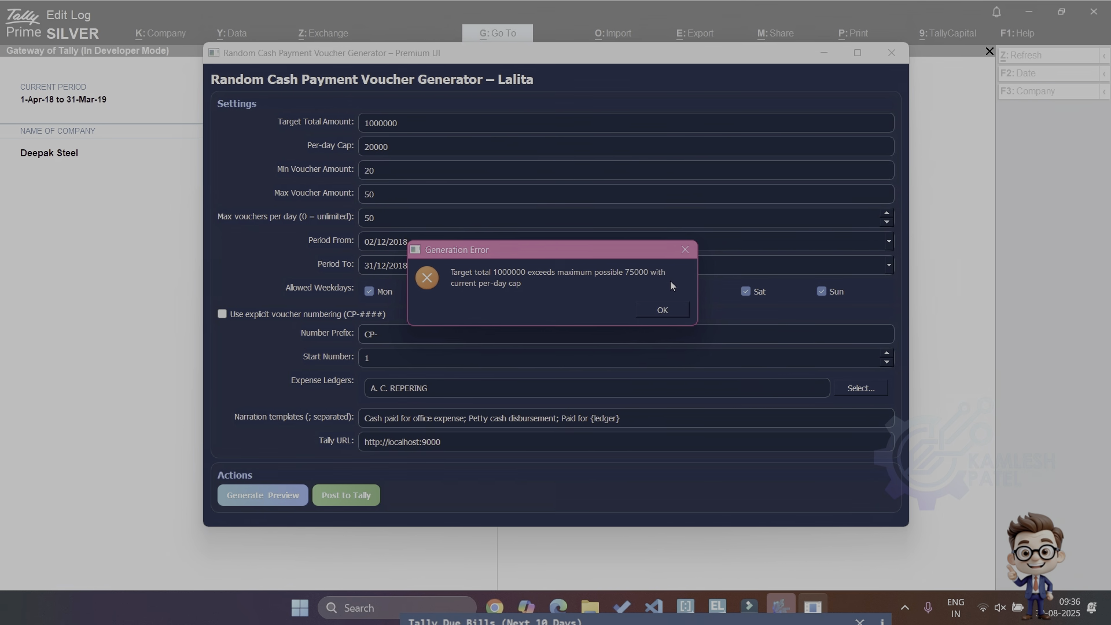
click(677, 311)
Set the maximum vouchers per day to 100, try to generate the preview, and close the message
click(455, 216)
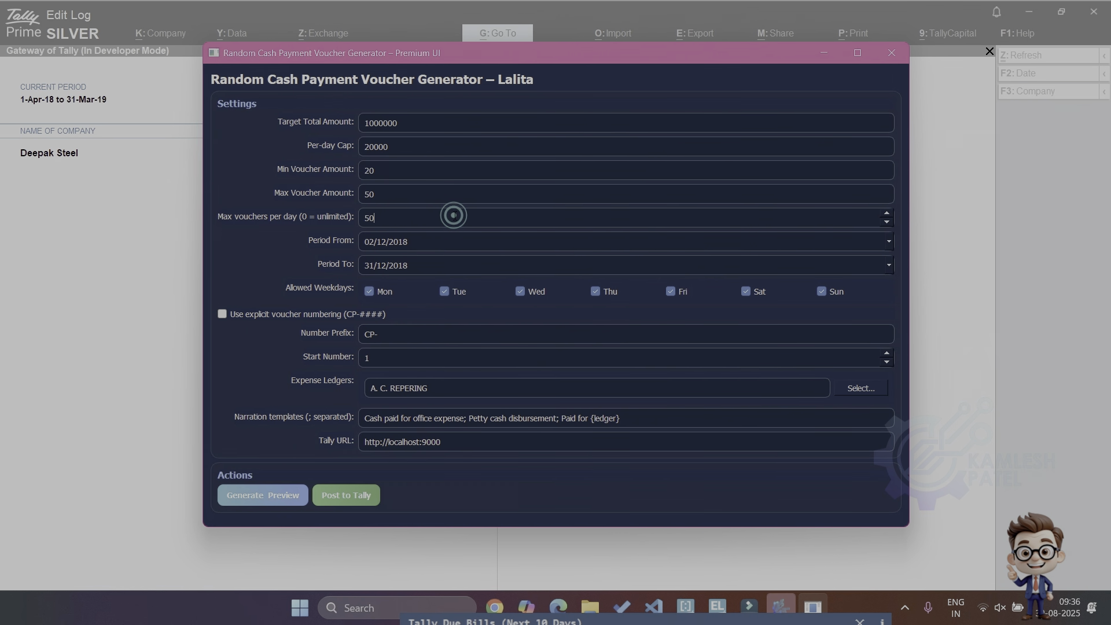
key(BackSpace)
key(BackSpace)
text(100)
click(273, 495)
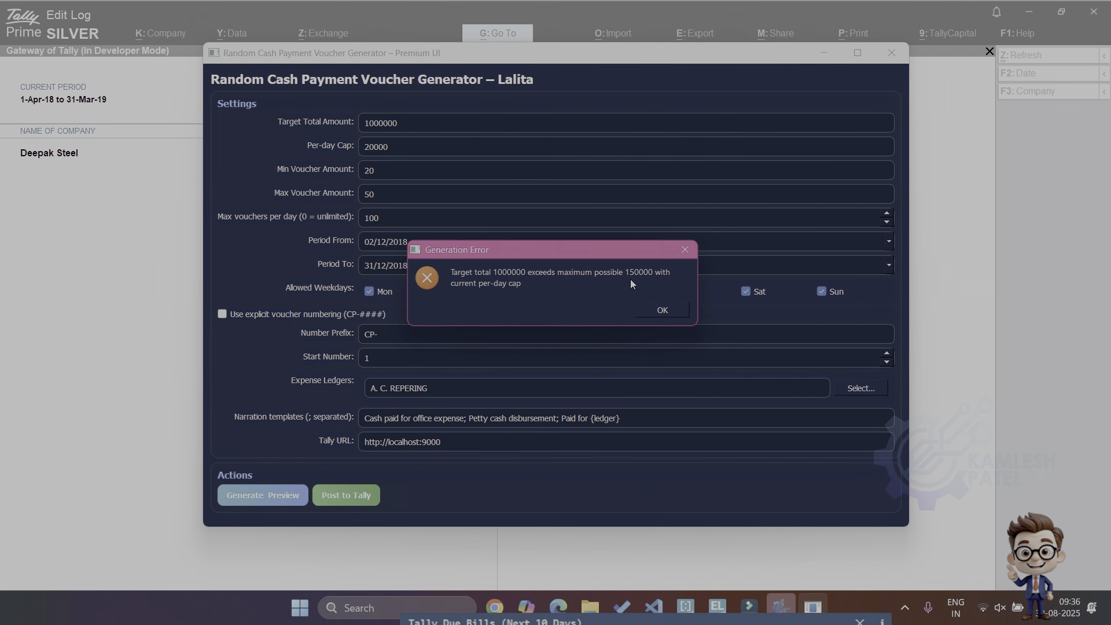
click(662, 310)
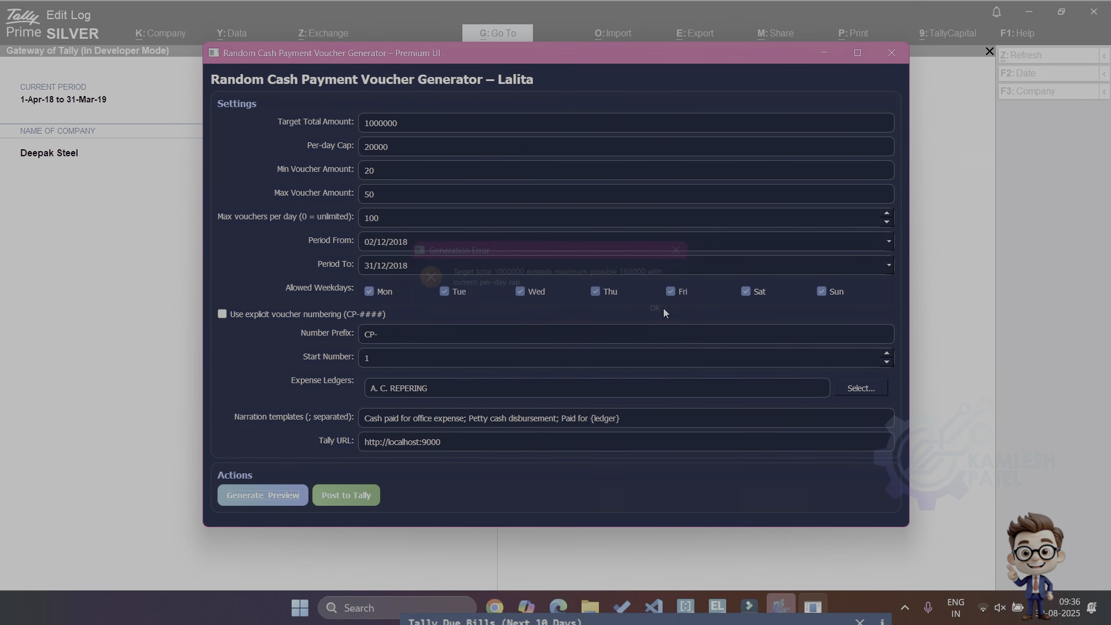
Set the minimum voucher amount to 200 and the maximum to 500, try to generate the preview, and close the message
click(449, 220)
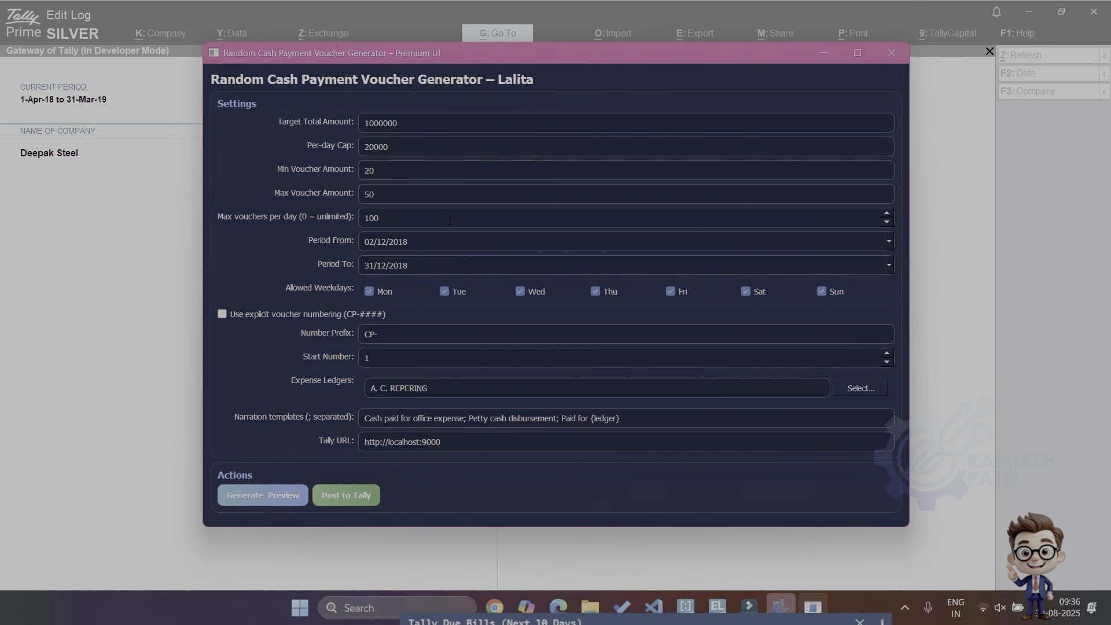
click(389, 172)
text(0)
click(388, 195)
text(0)
click(283, 496)
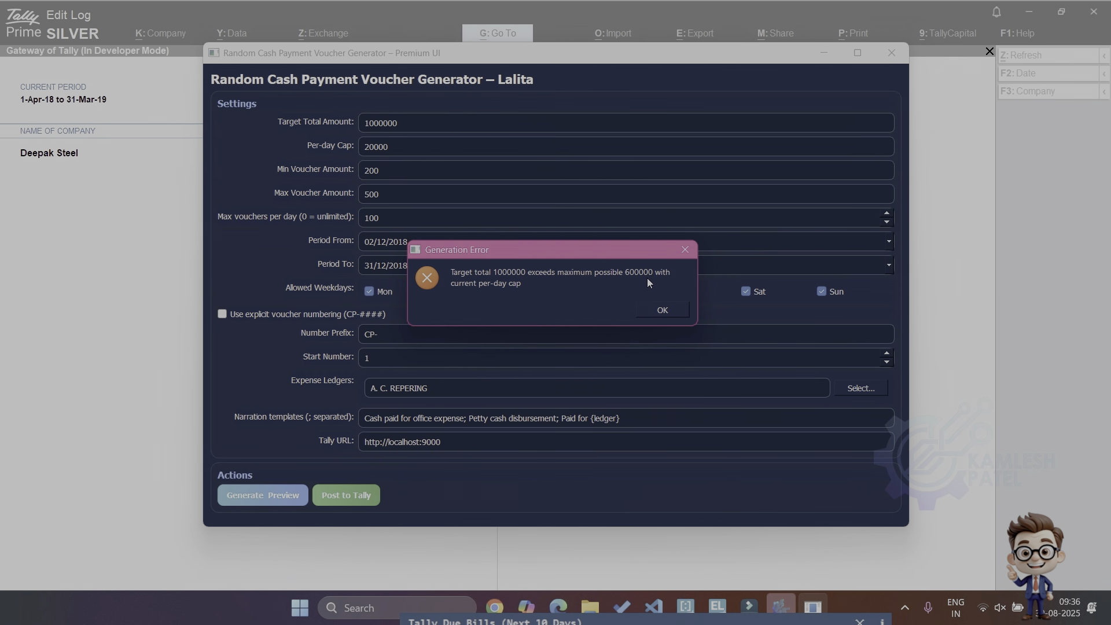
click(664, 311)
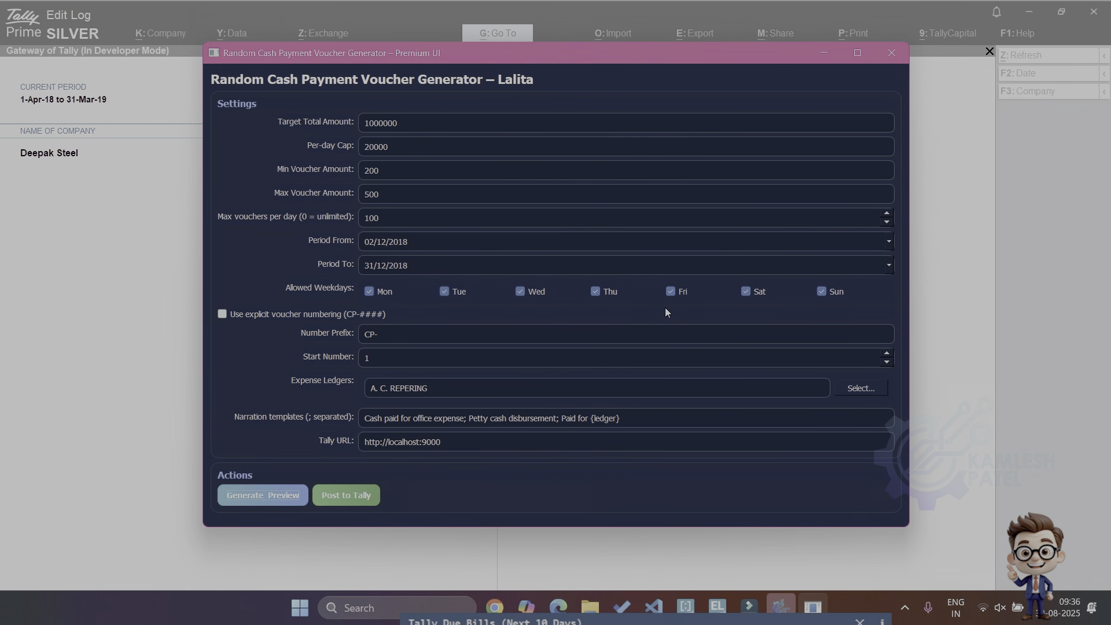